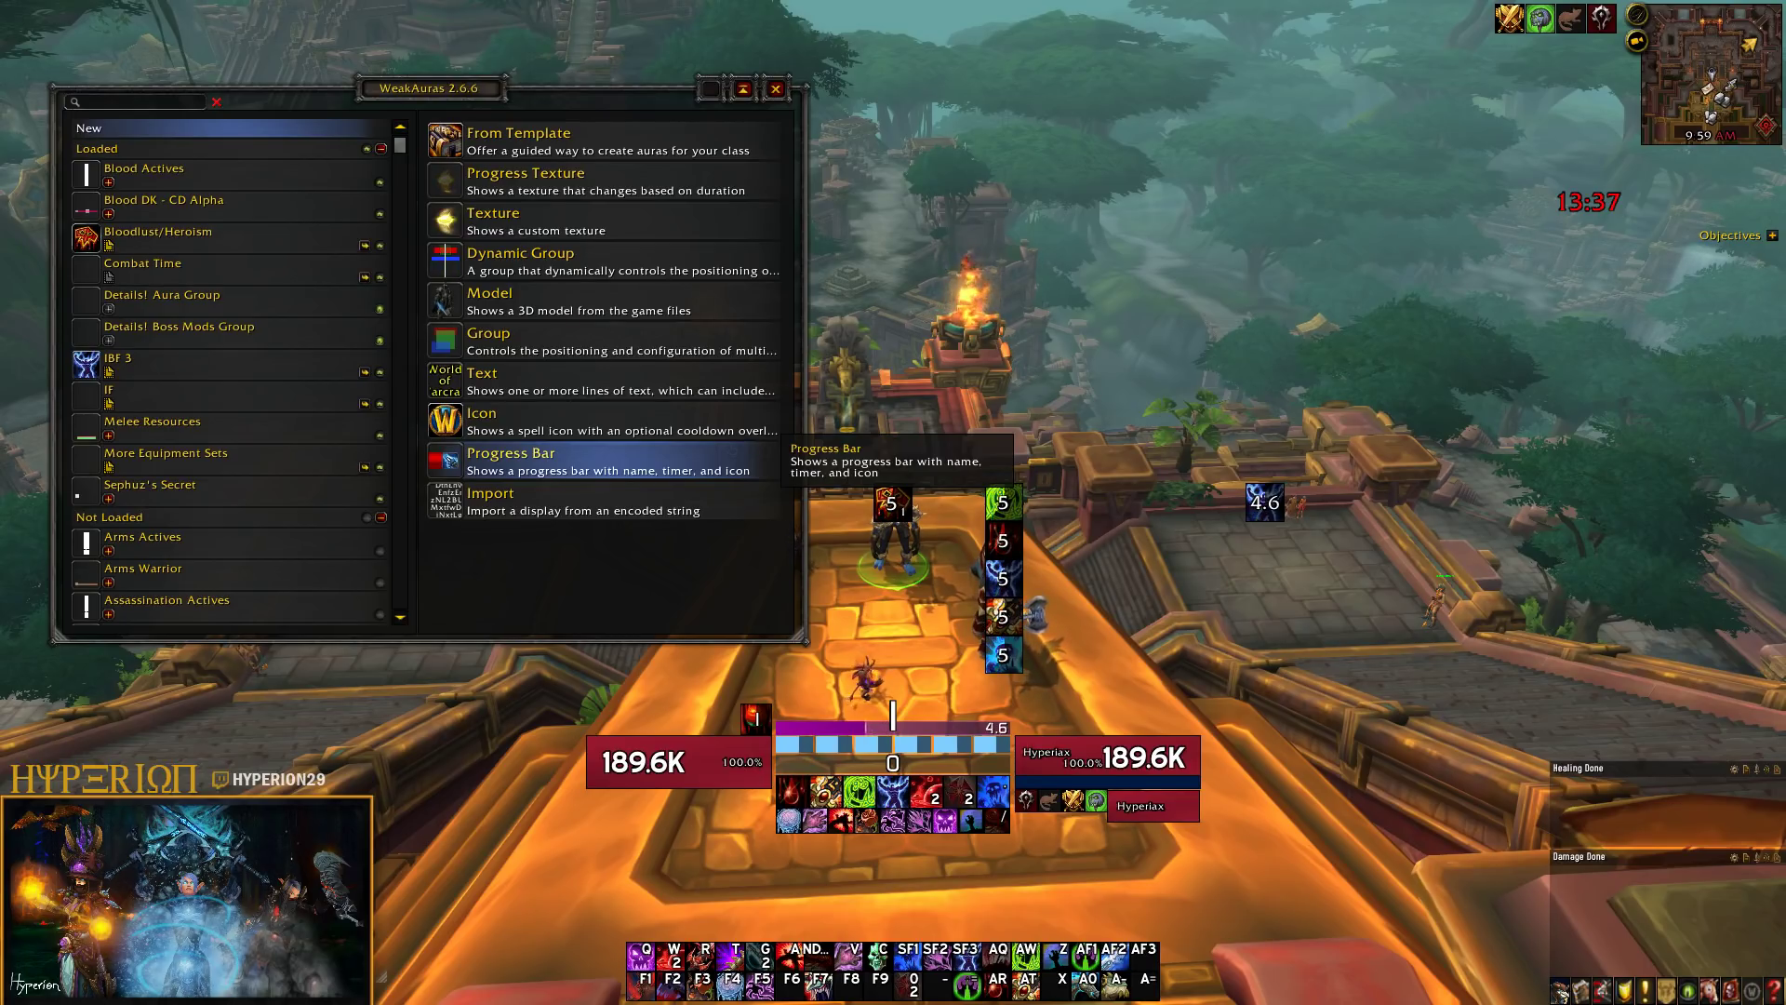
Add a new Progress Bar aura named 'RP Bar vid' and show its Display settings
click(497, 465)
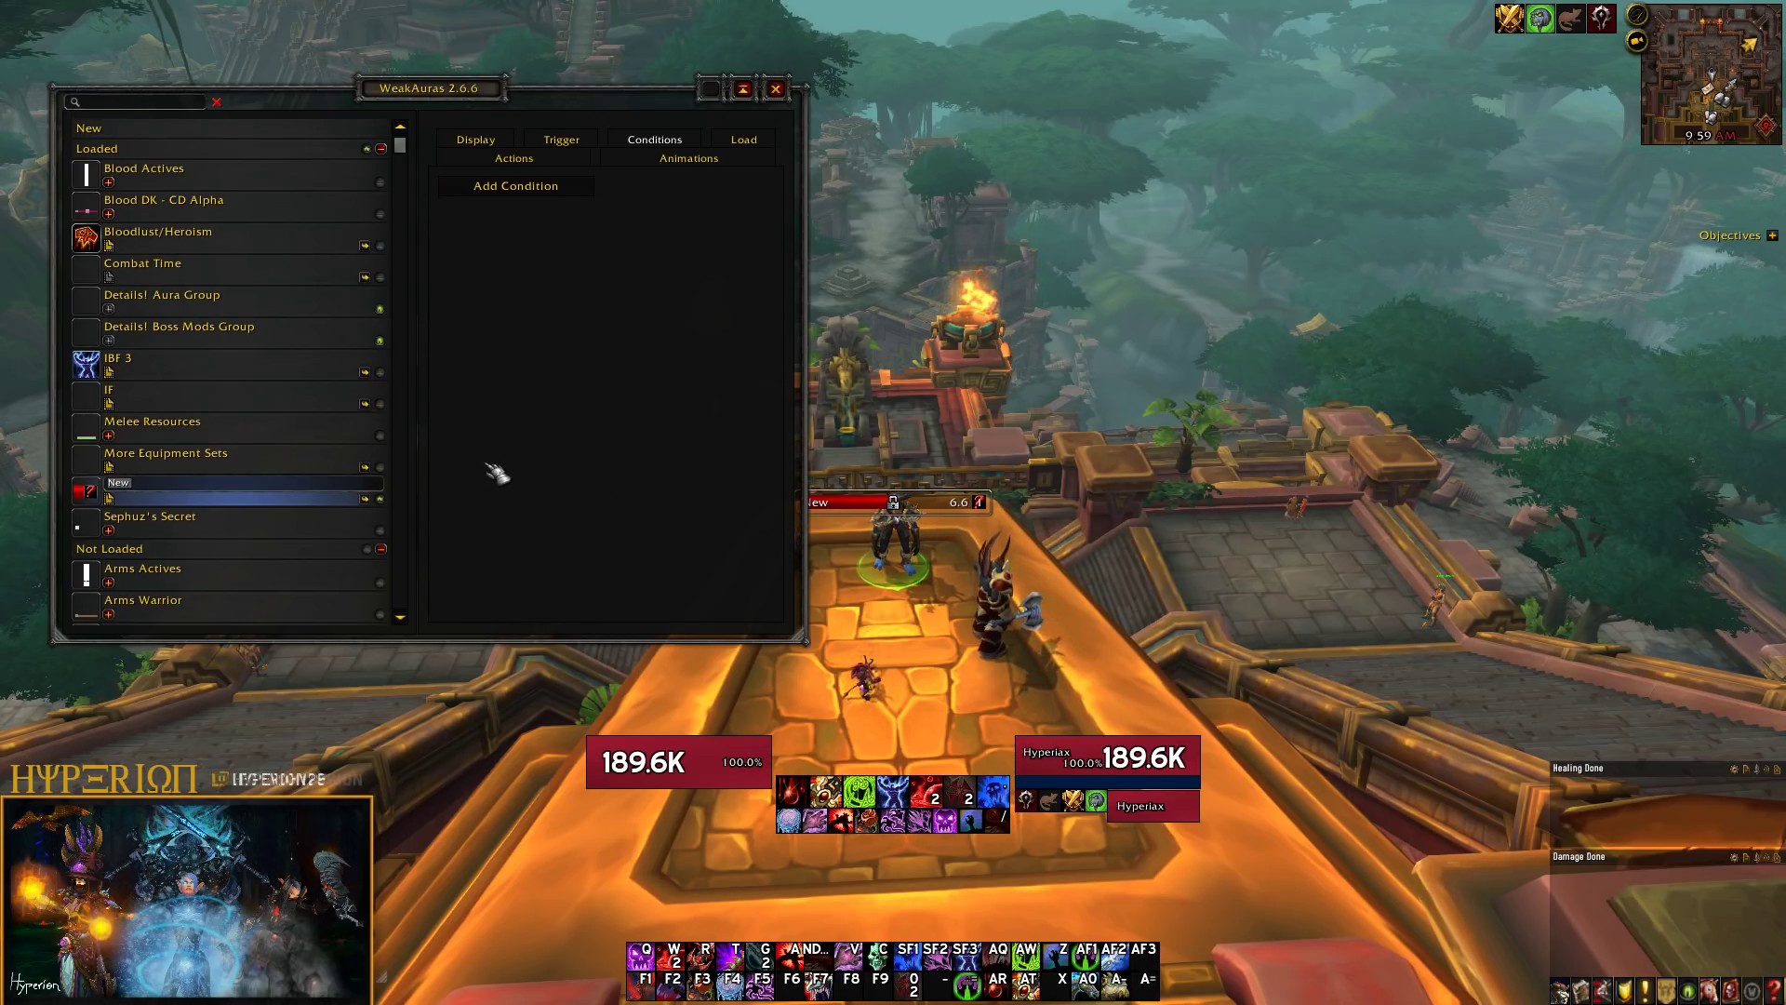
text(RP Bar vid)
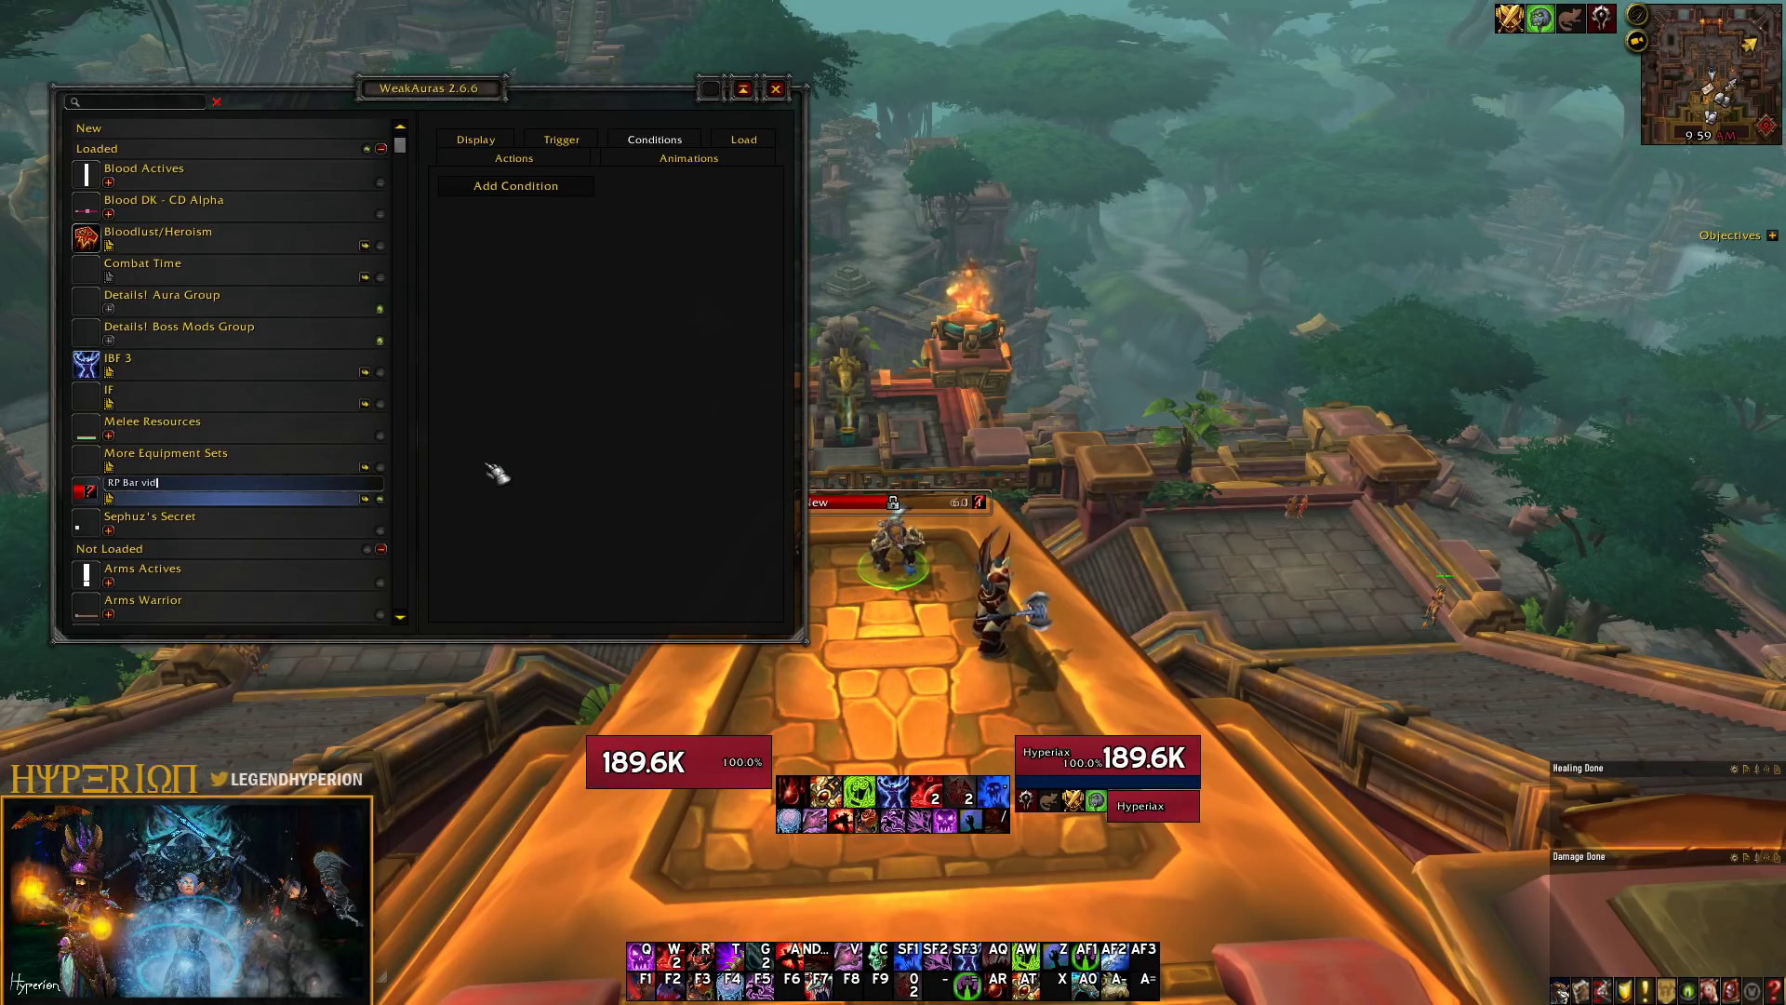
key(Return)
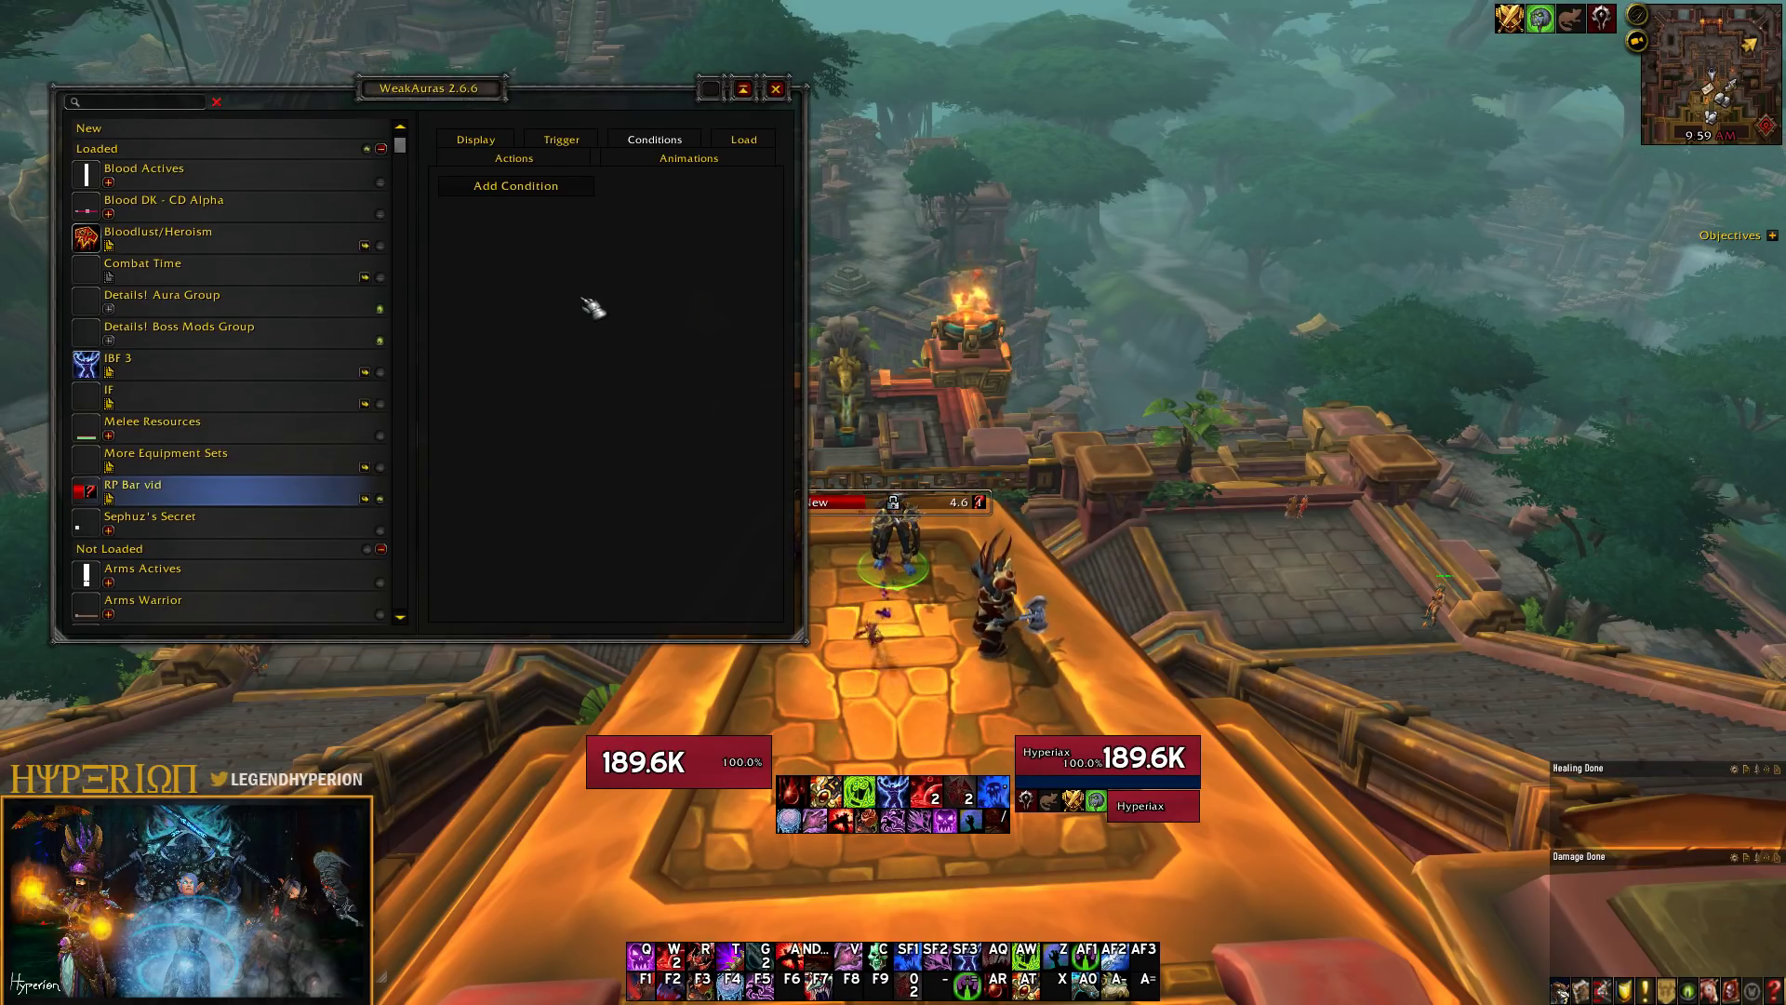
click(509, 144)
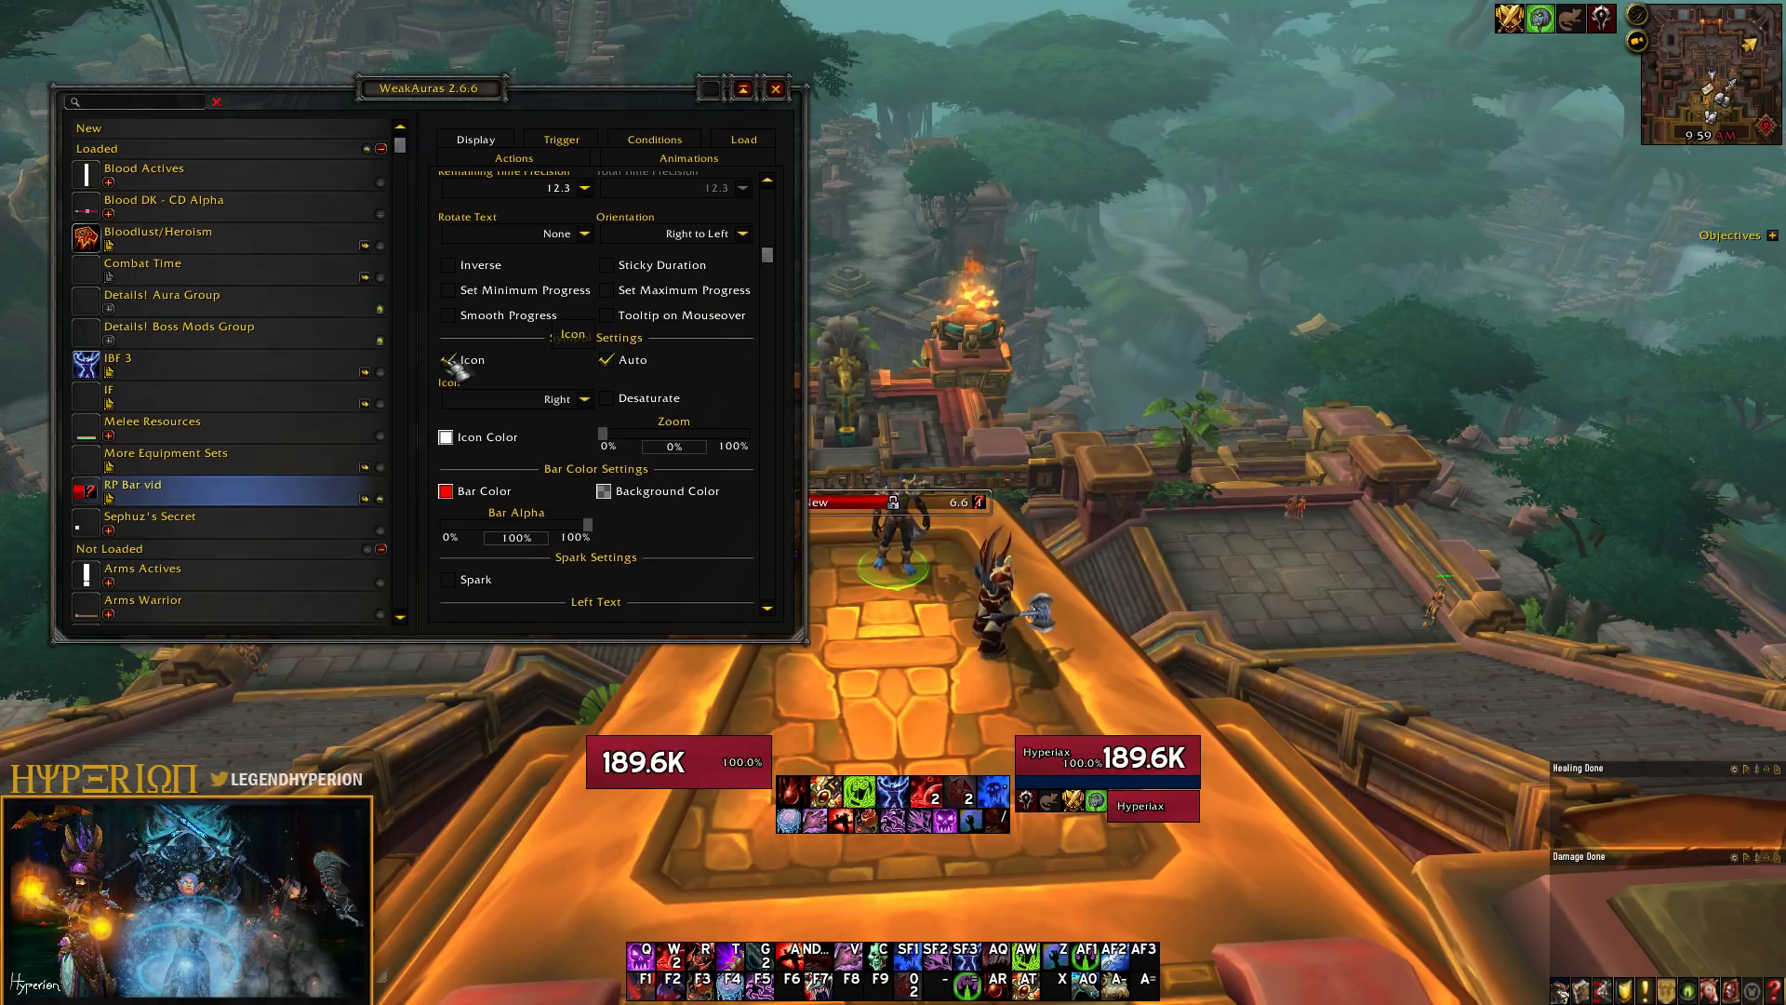
Remove the bar's icon and set the bar fill colour to blue 0ea5ff
click(465, 358)
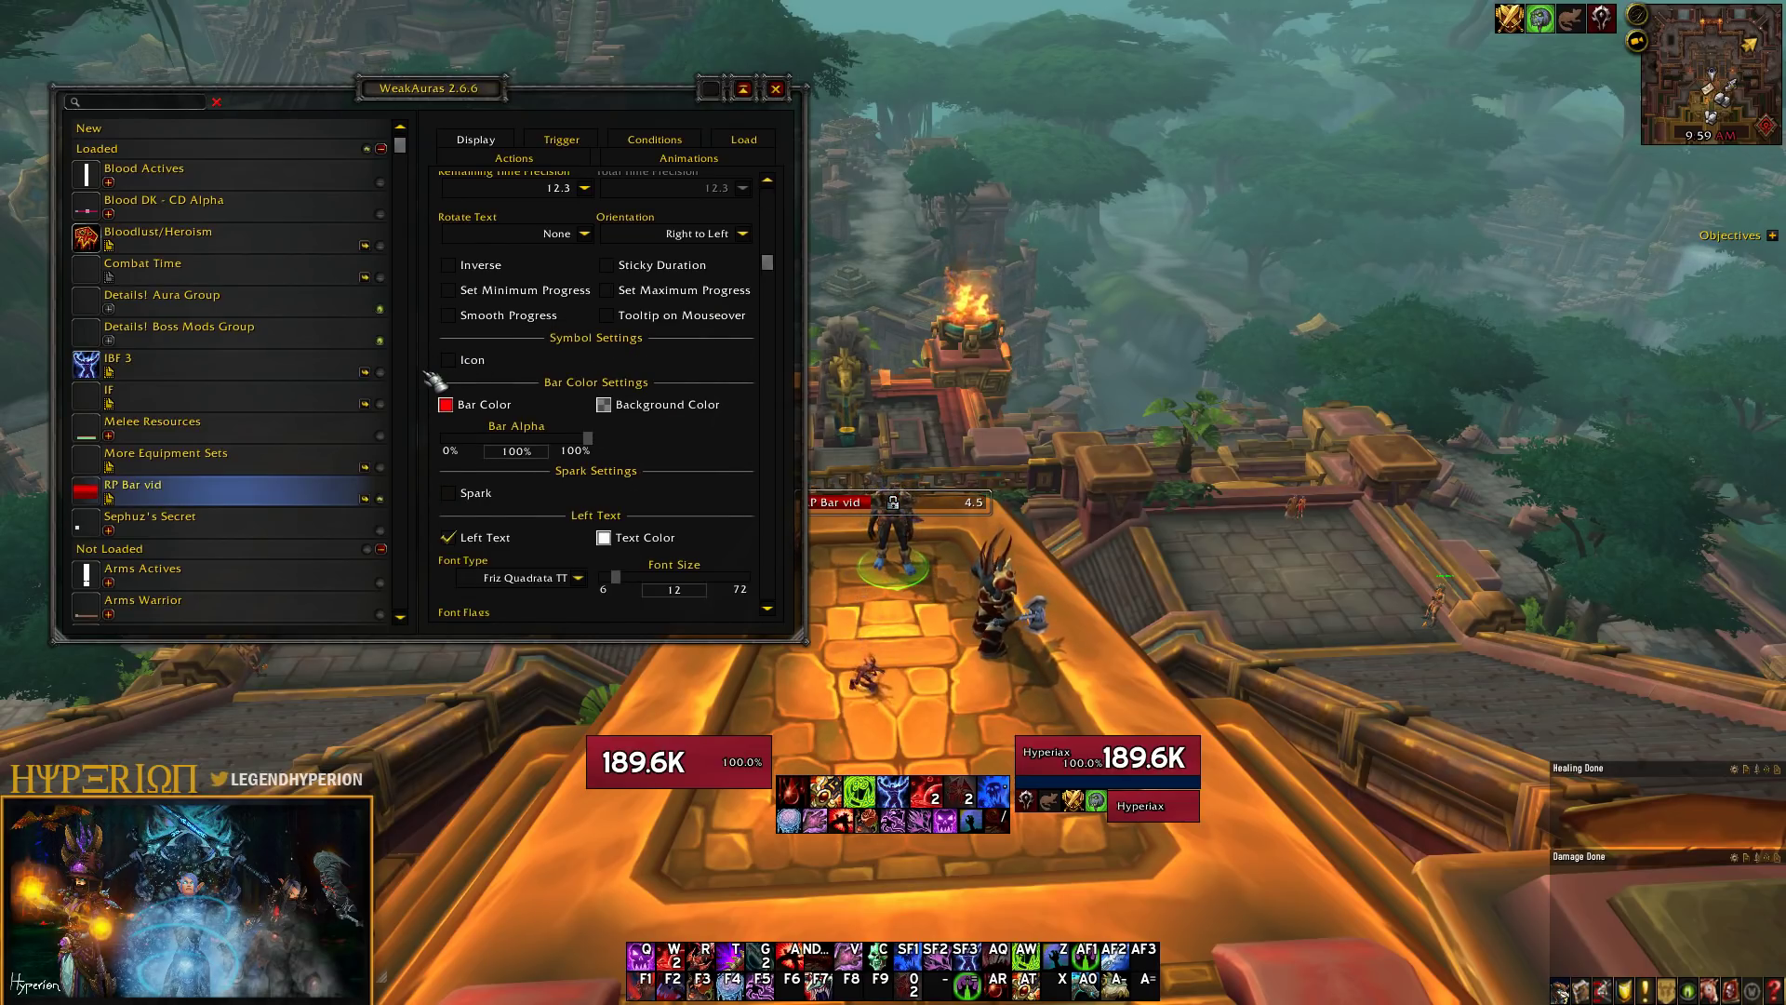
click(495, 415)
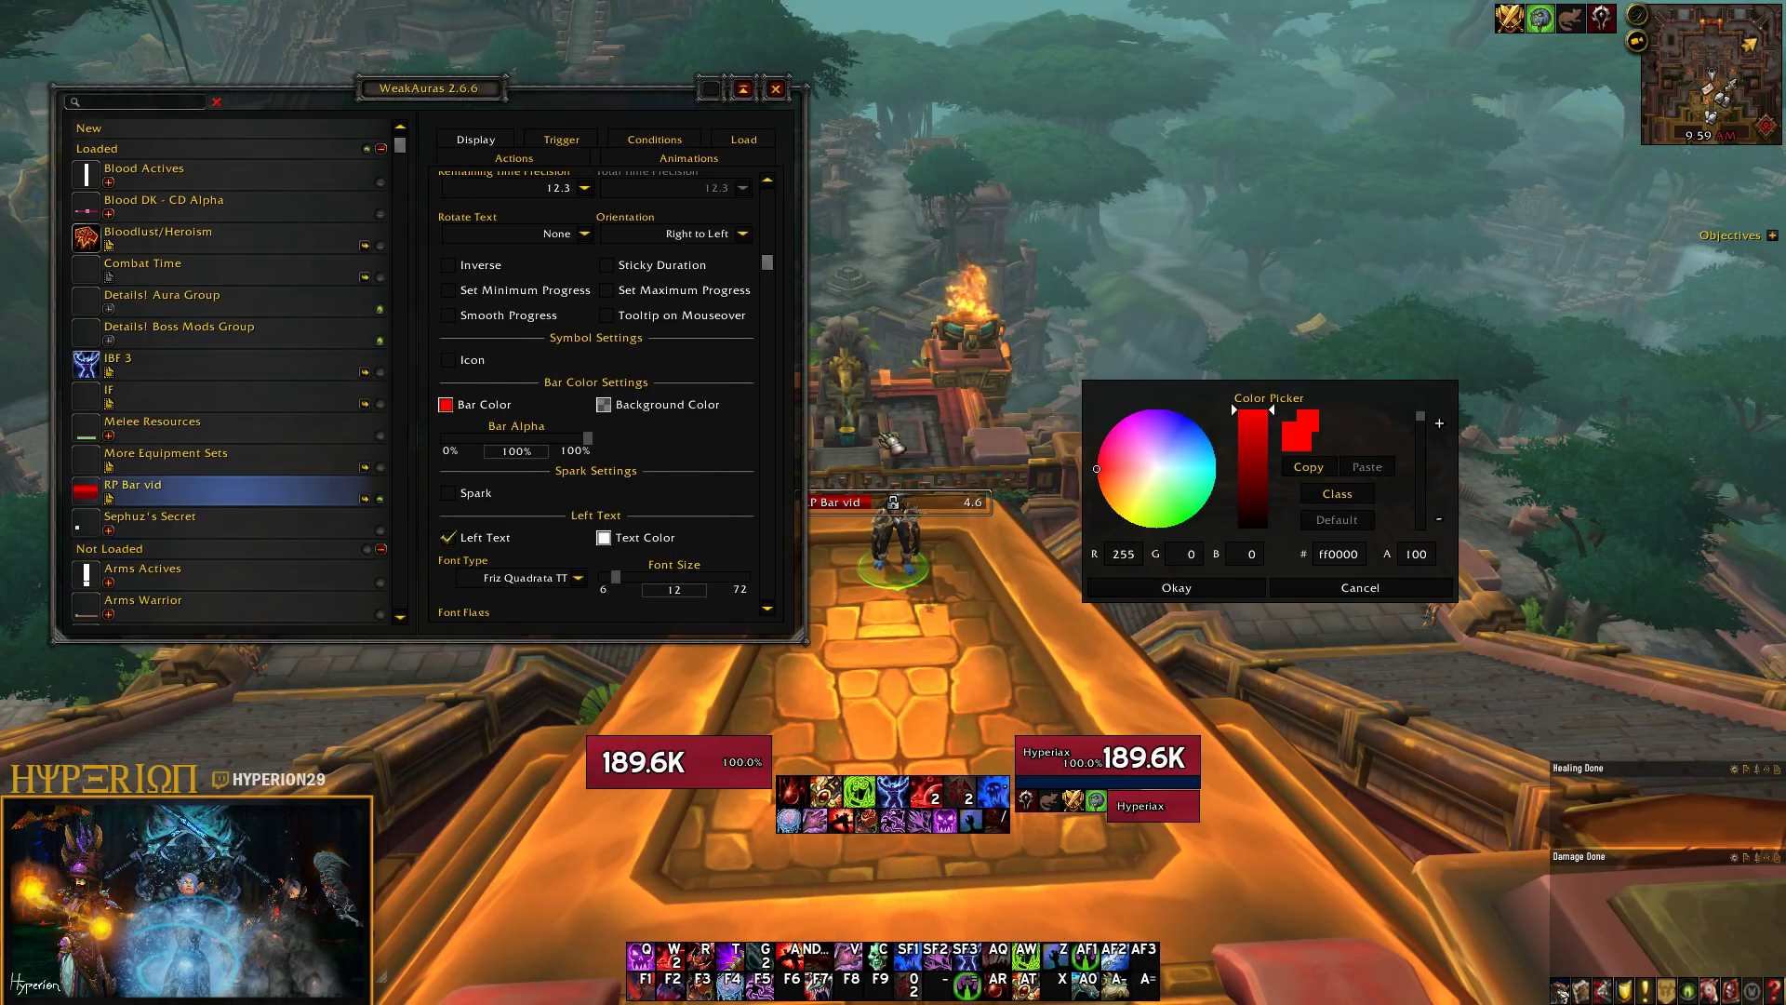
click(1321, 557)
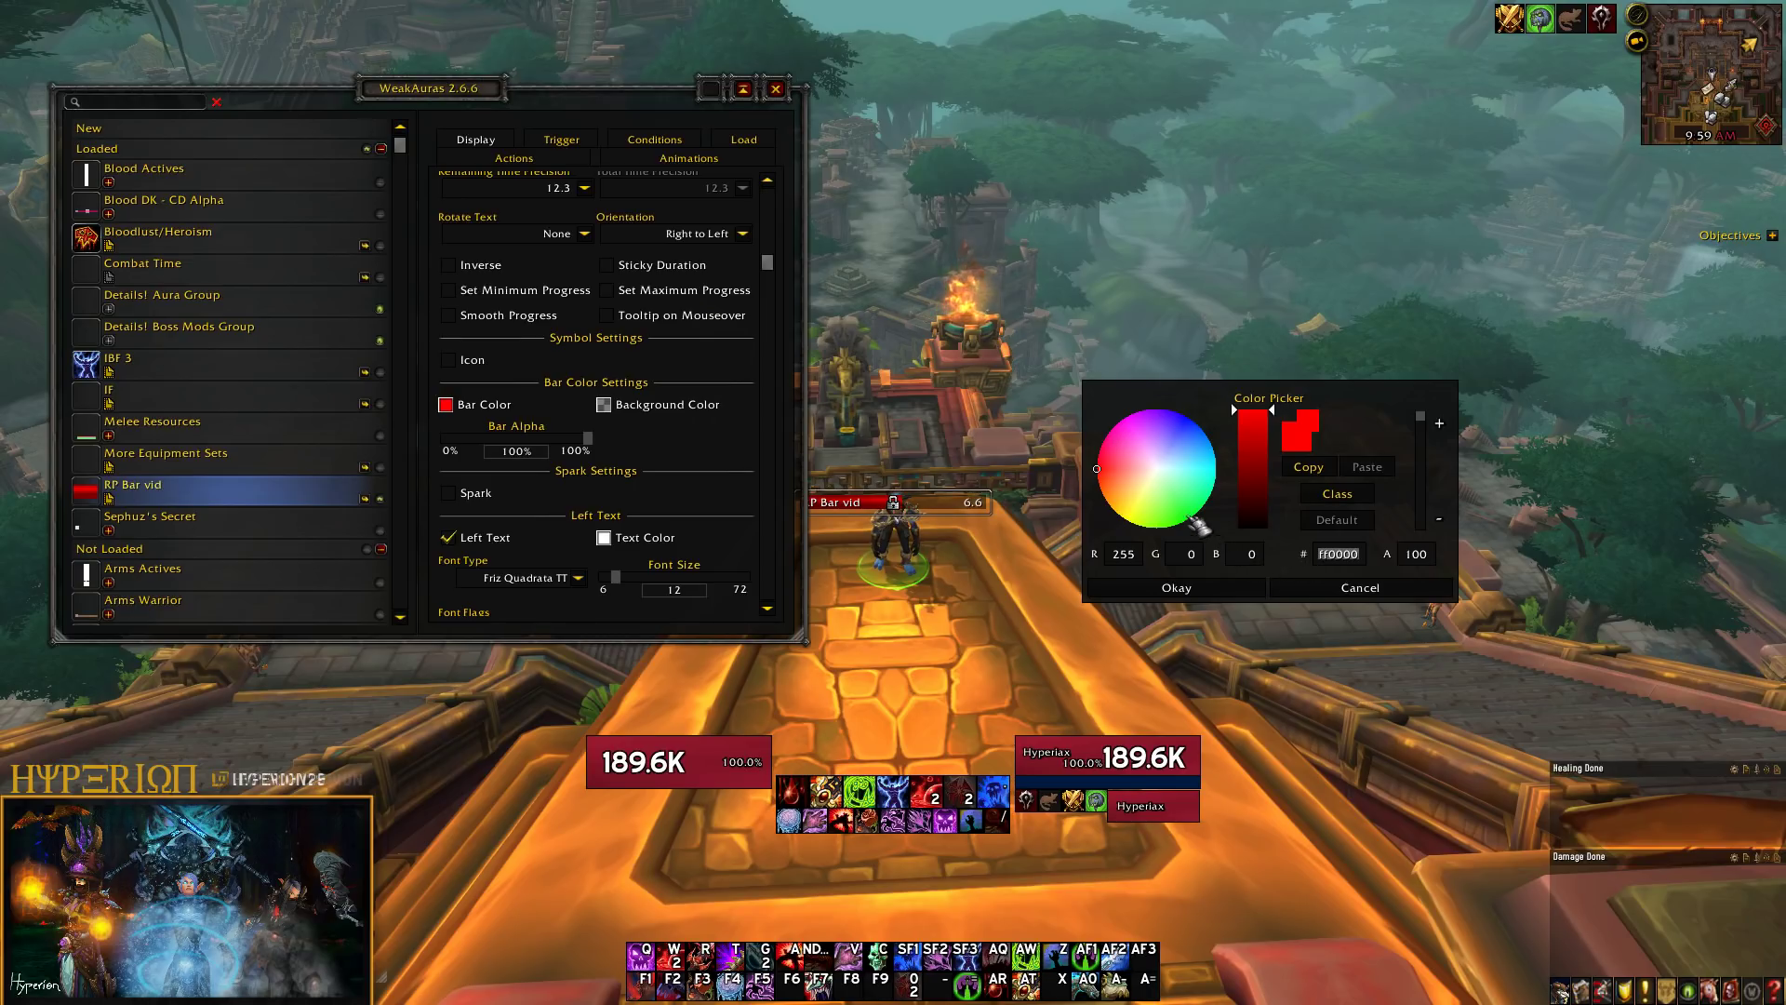
drag(1121, 485, 1207, 447)
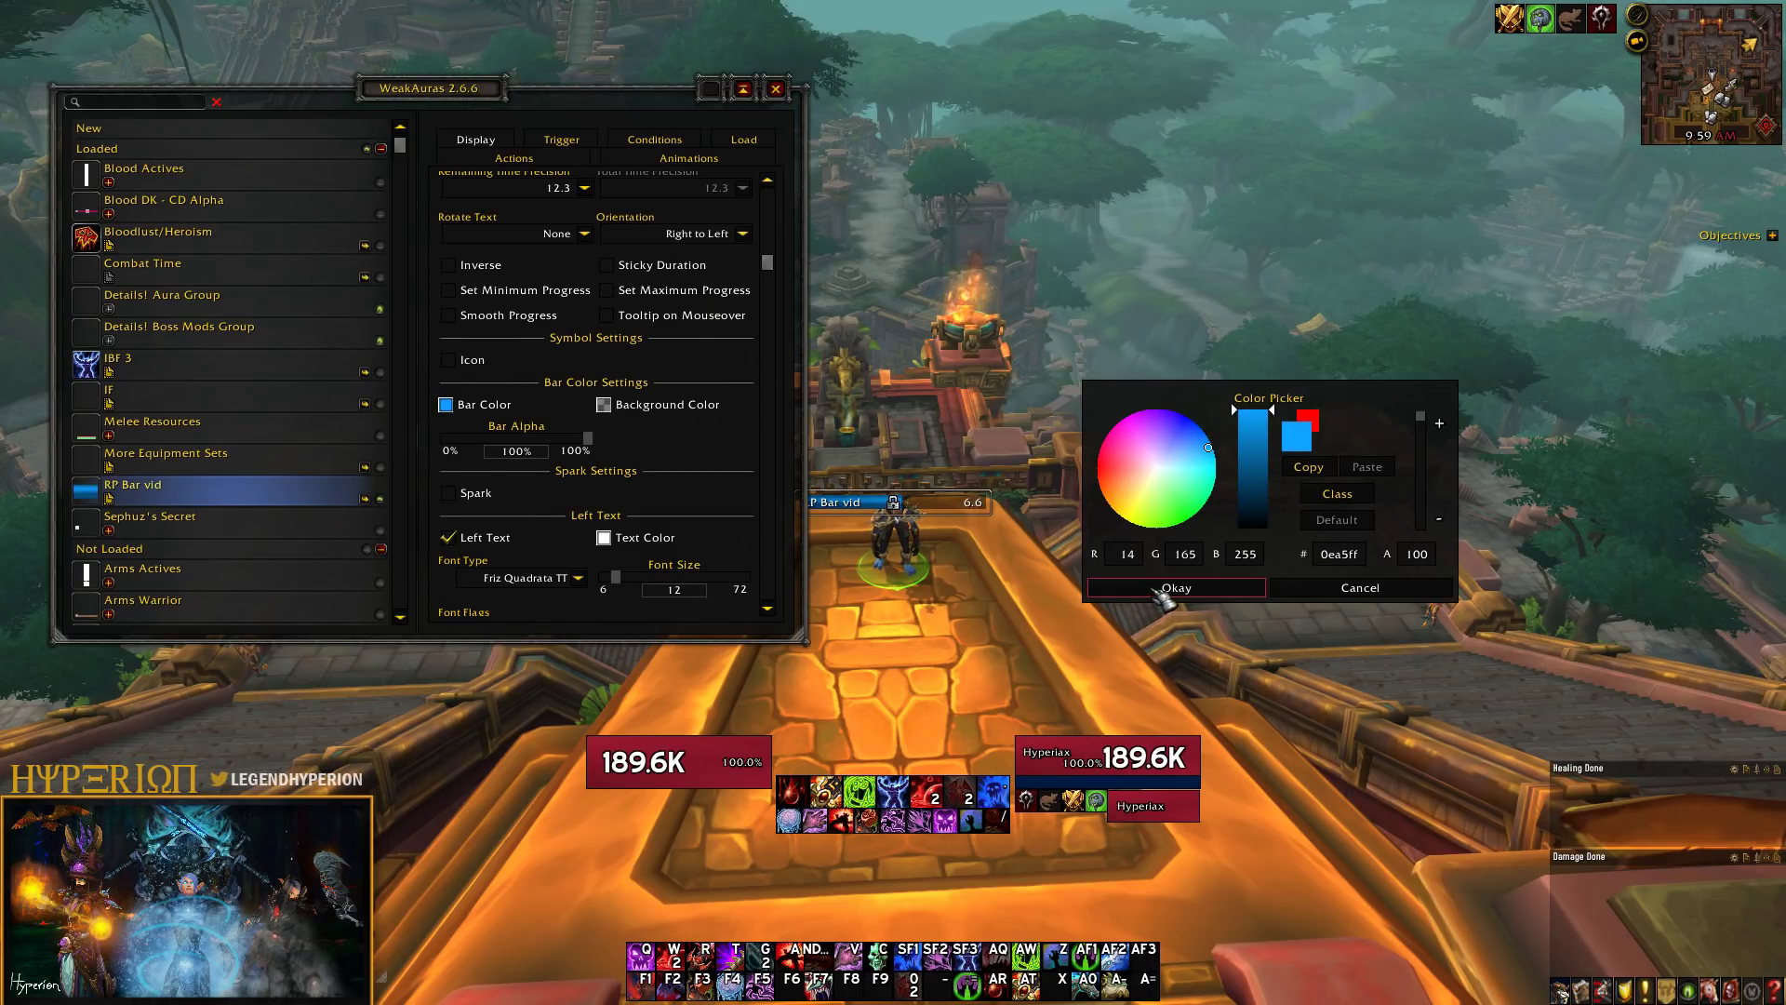
click(1163, 590)
Set the bar's background colour to dark teal (R 11, G 65, B 80)
click(604, 405)
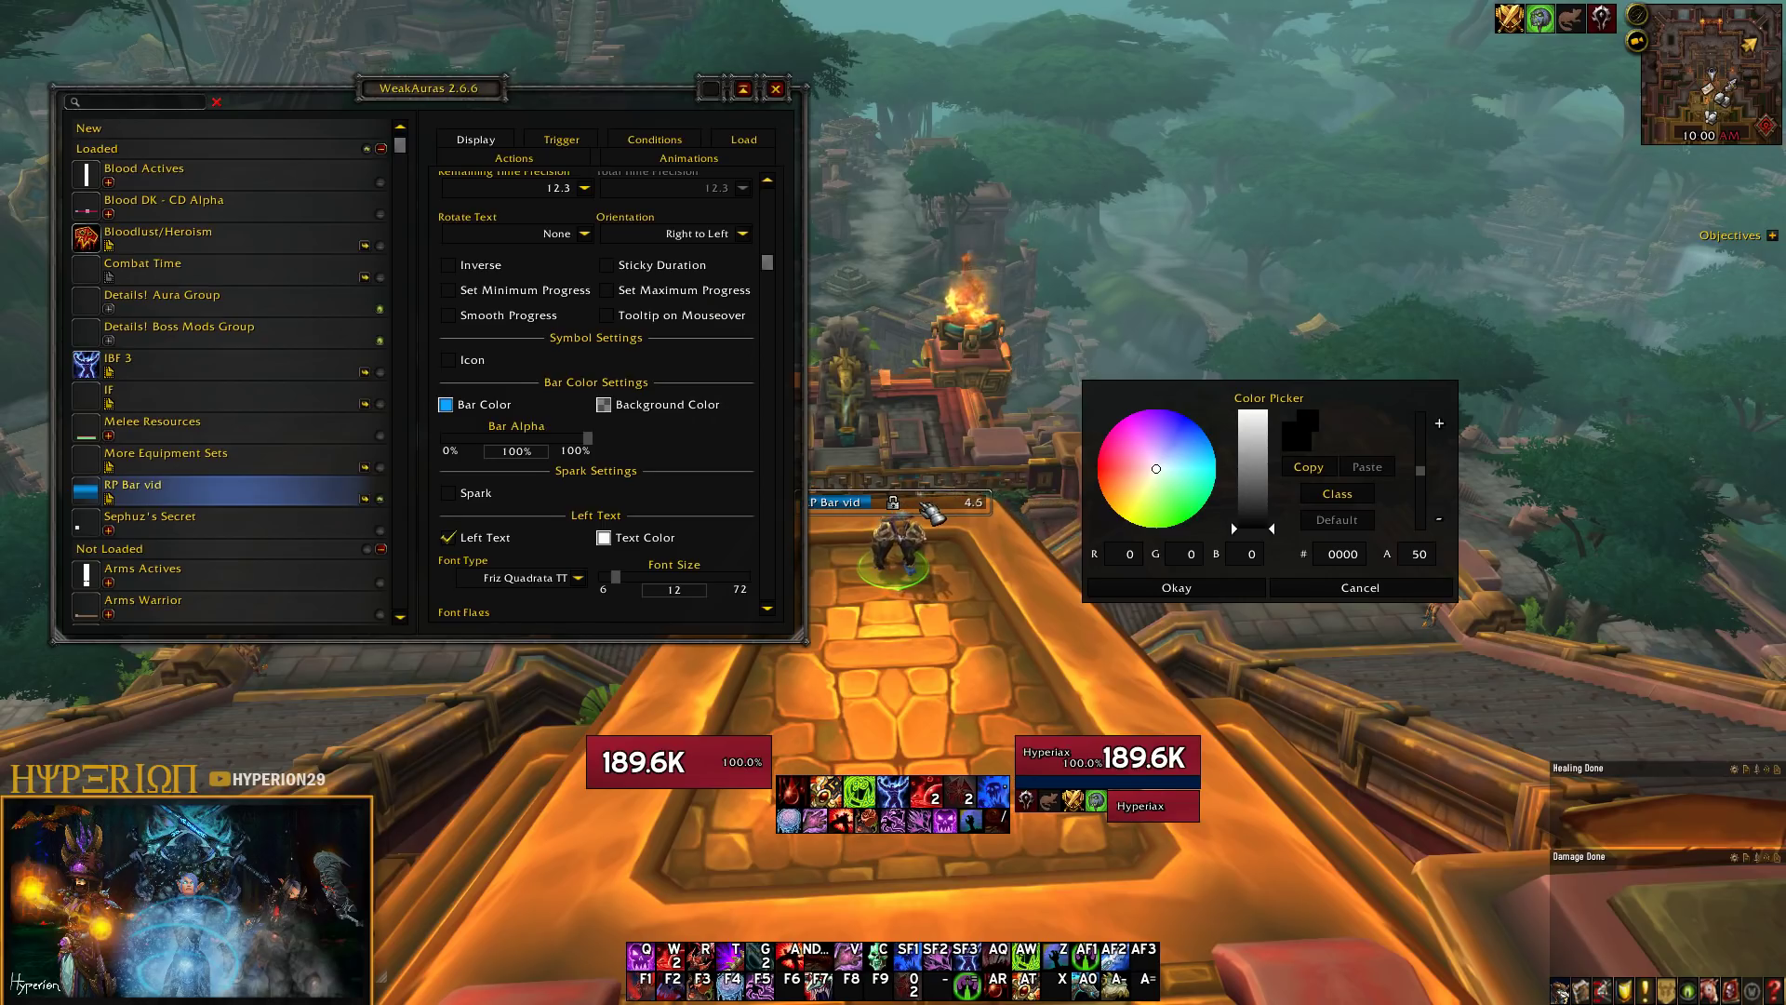
click(1209, 463)
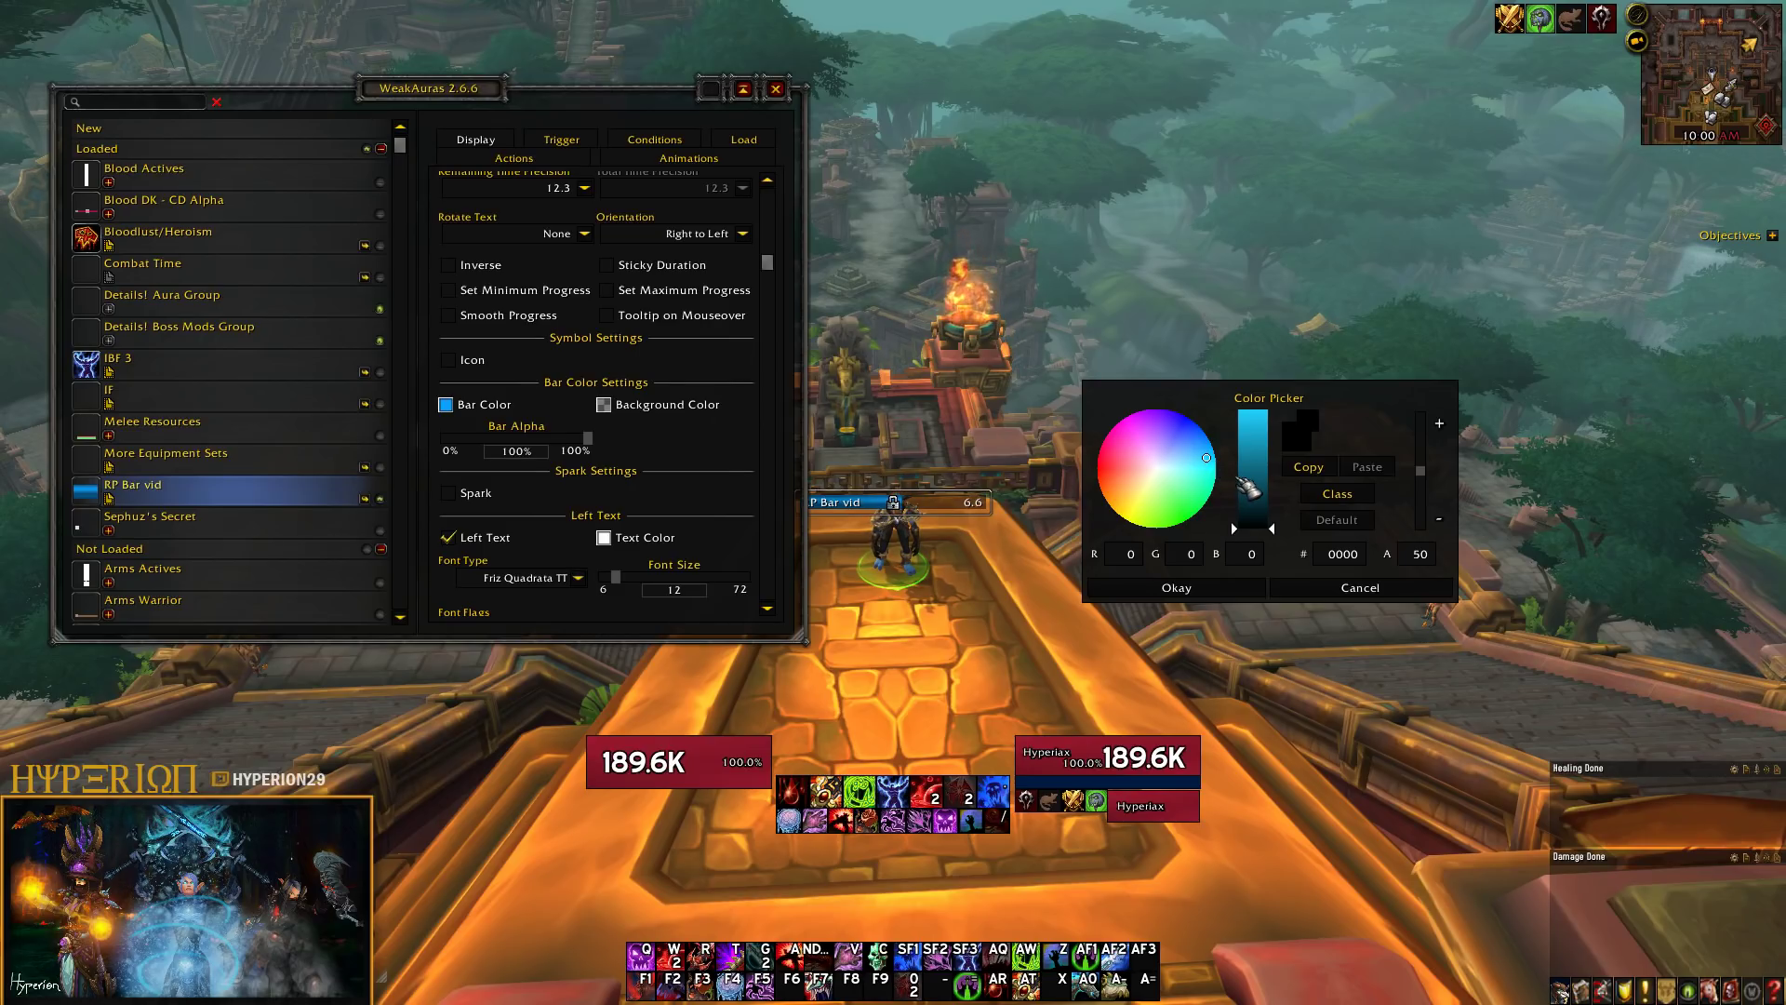
drag(1272, 521, 1271, 491)
click(1191, 588)
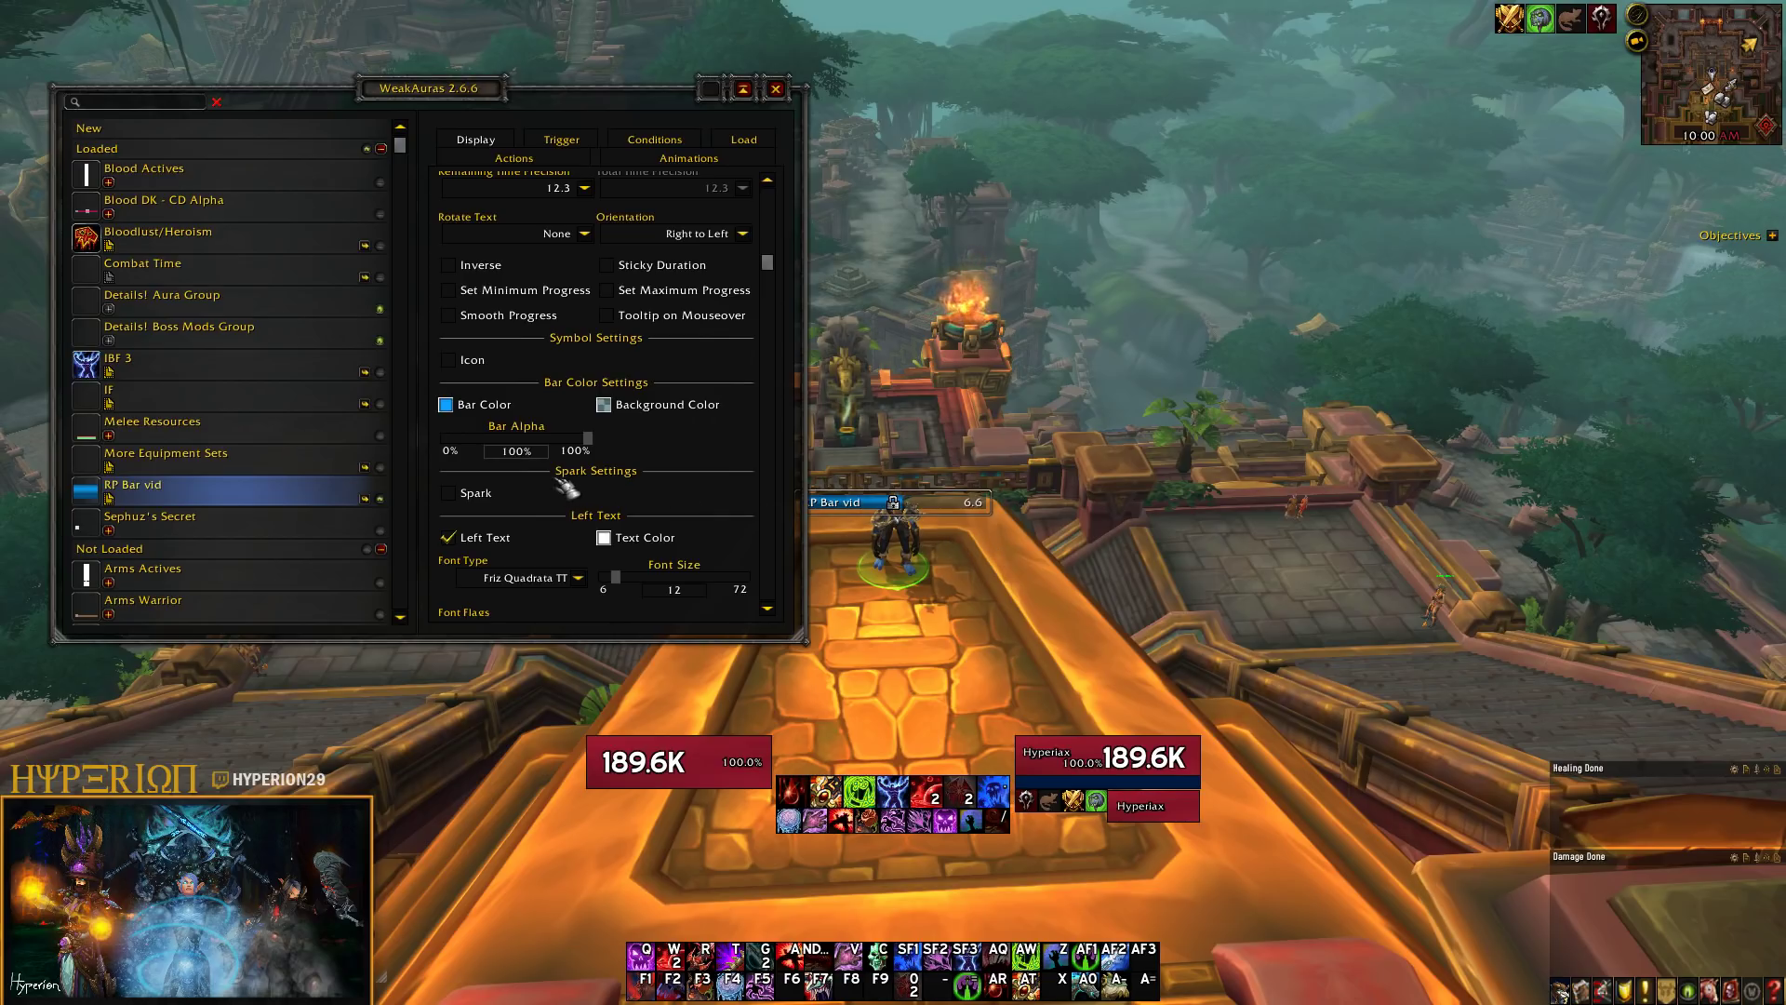
scroll(610, 493, down, 3)
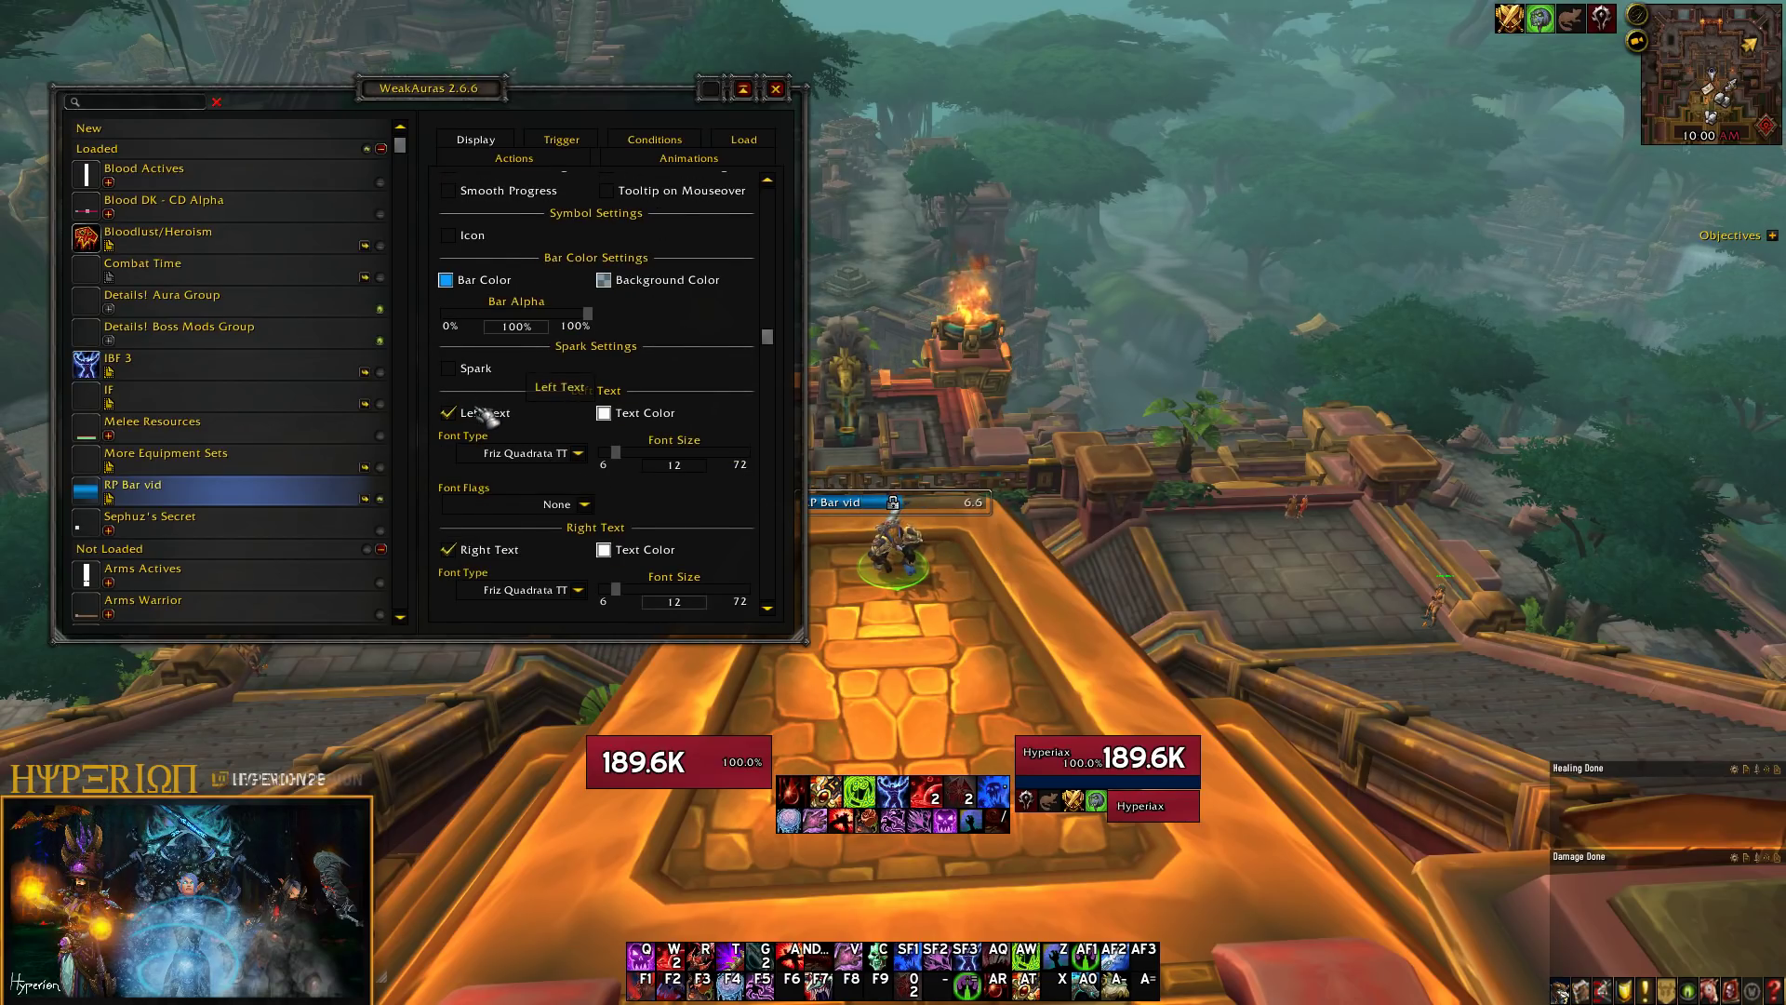
Turn off the bar's left text, right text and stack count
click(482, 414)
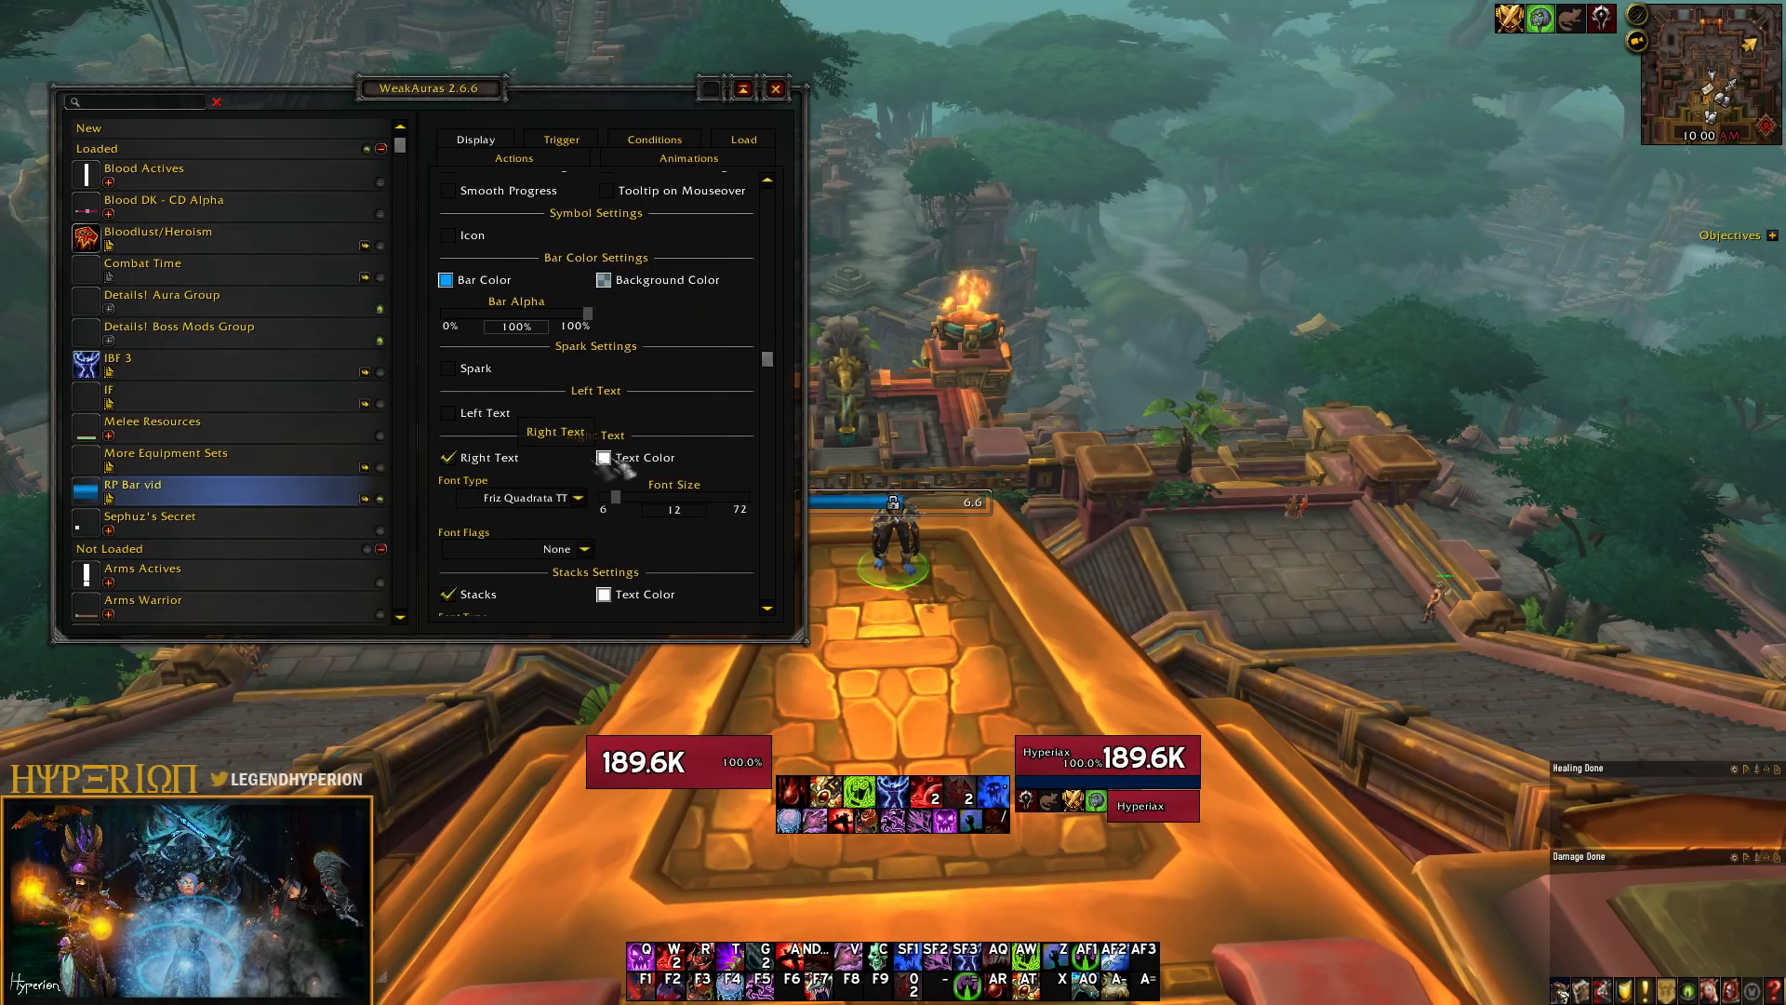
scroll(478, 453, down, 1)
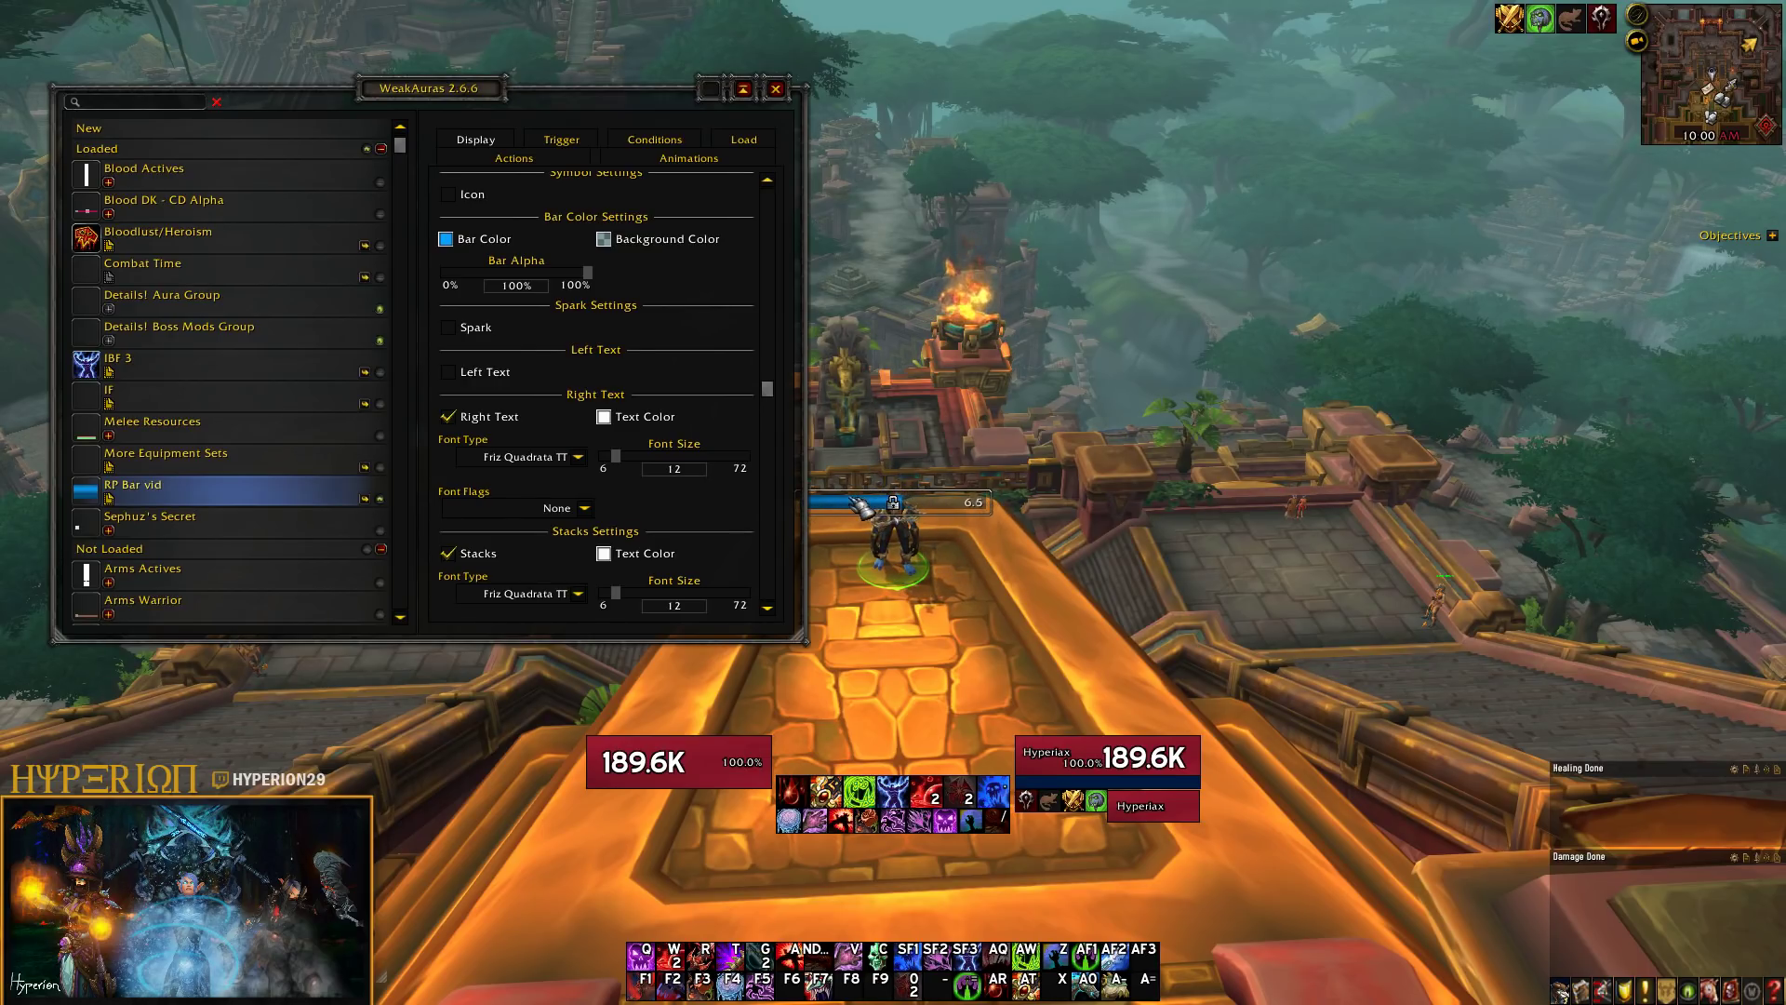
click(501, 437)
scroll(501, 439, down, 1)
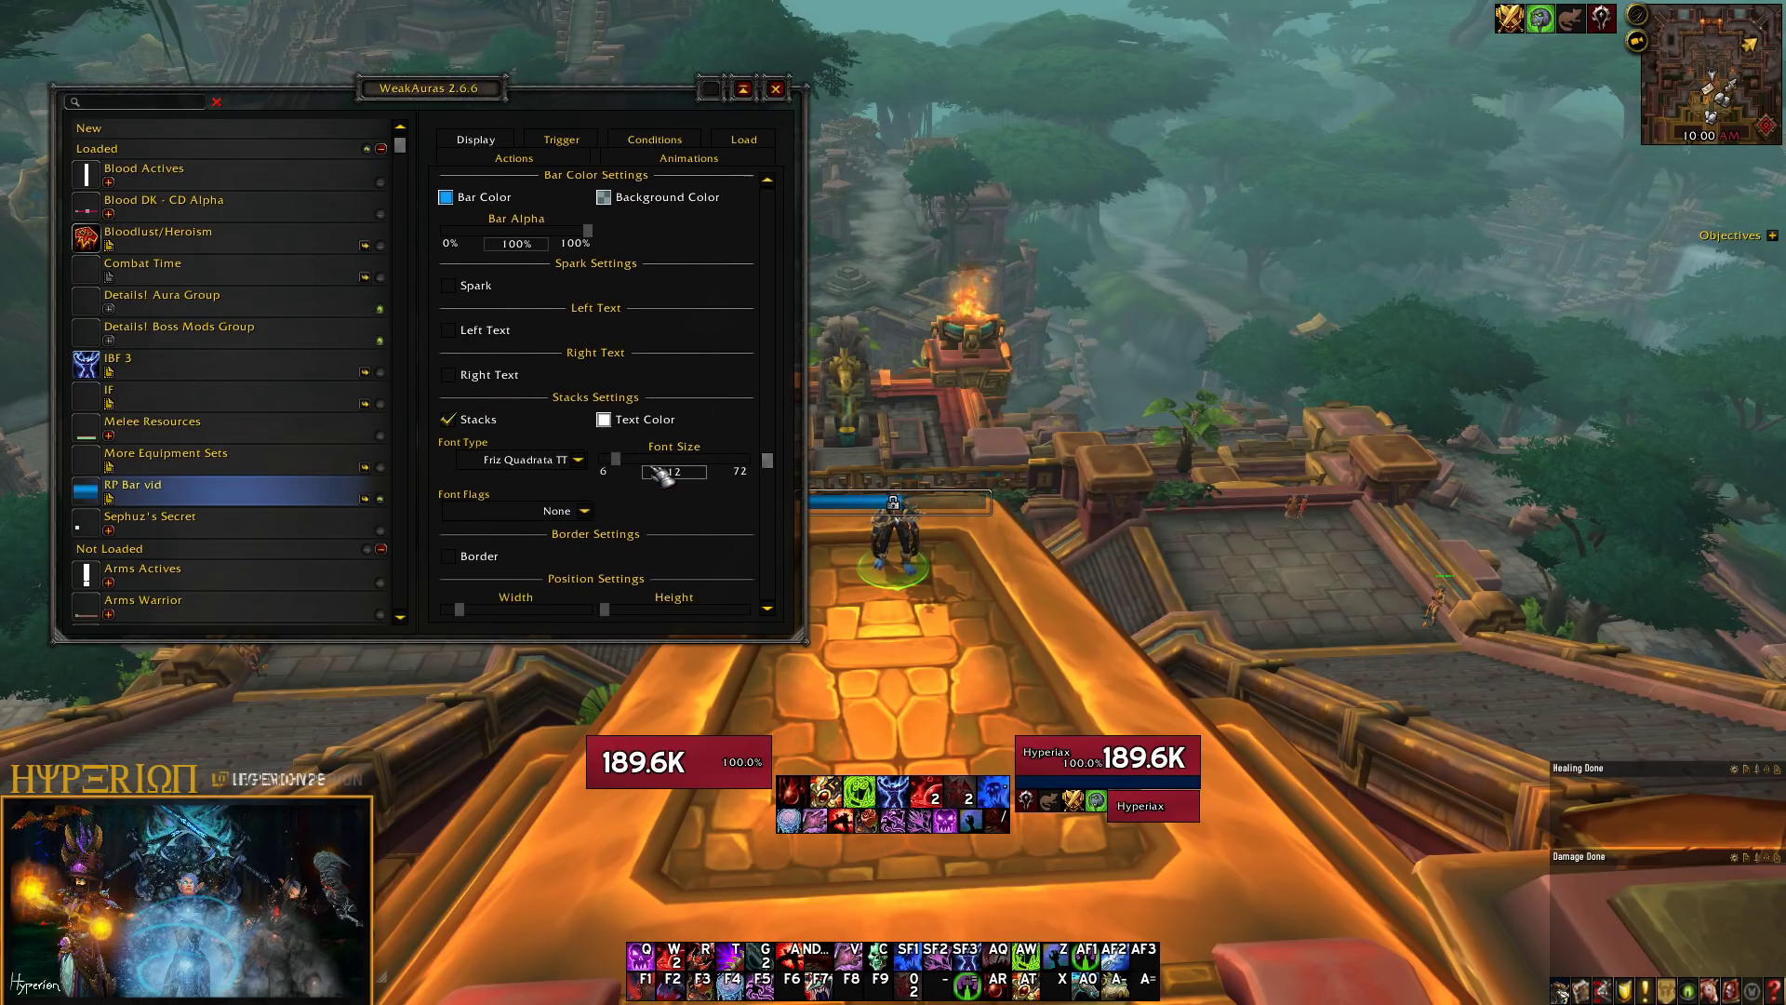
click(493, 433)
Place the bar on the MEDIUM frame strata
scroll(490, 430, down, 1)
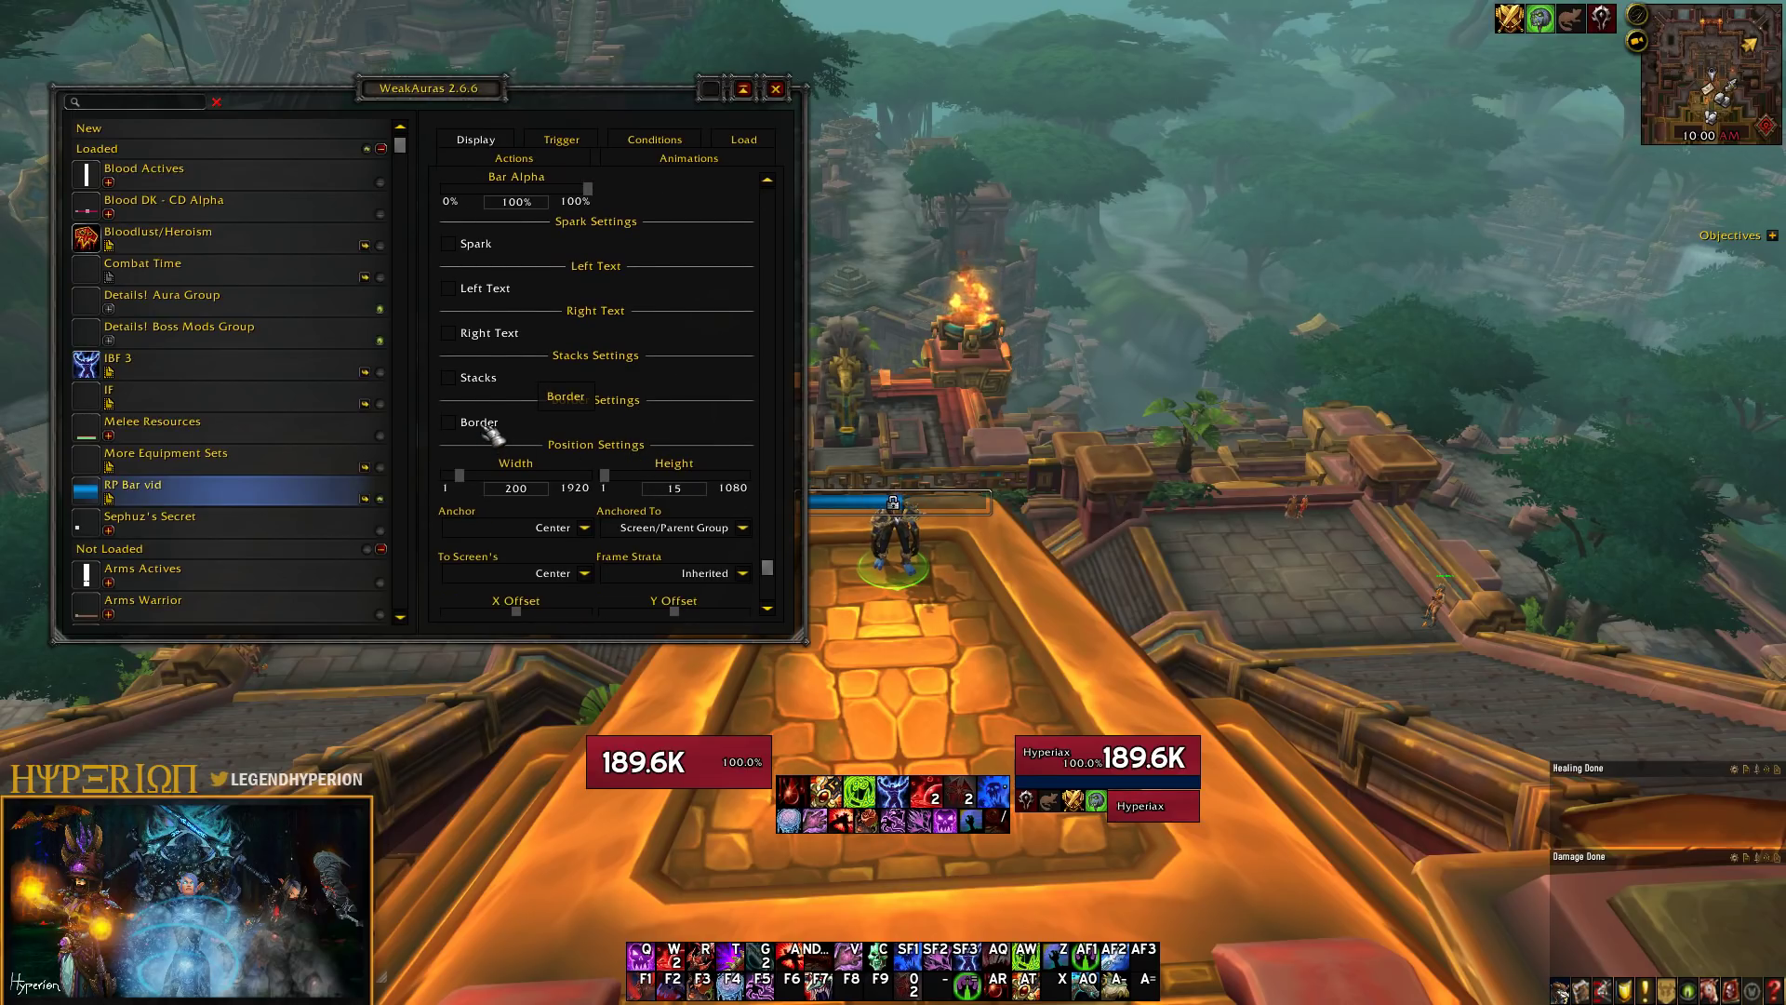
scroll(642, 454, down, 1)
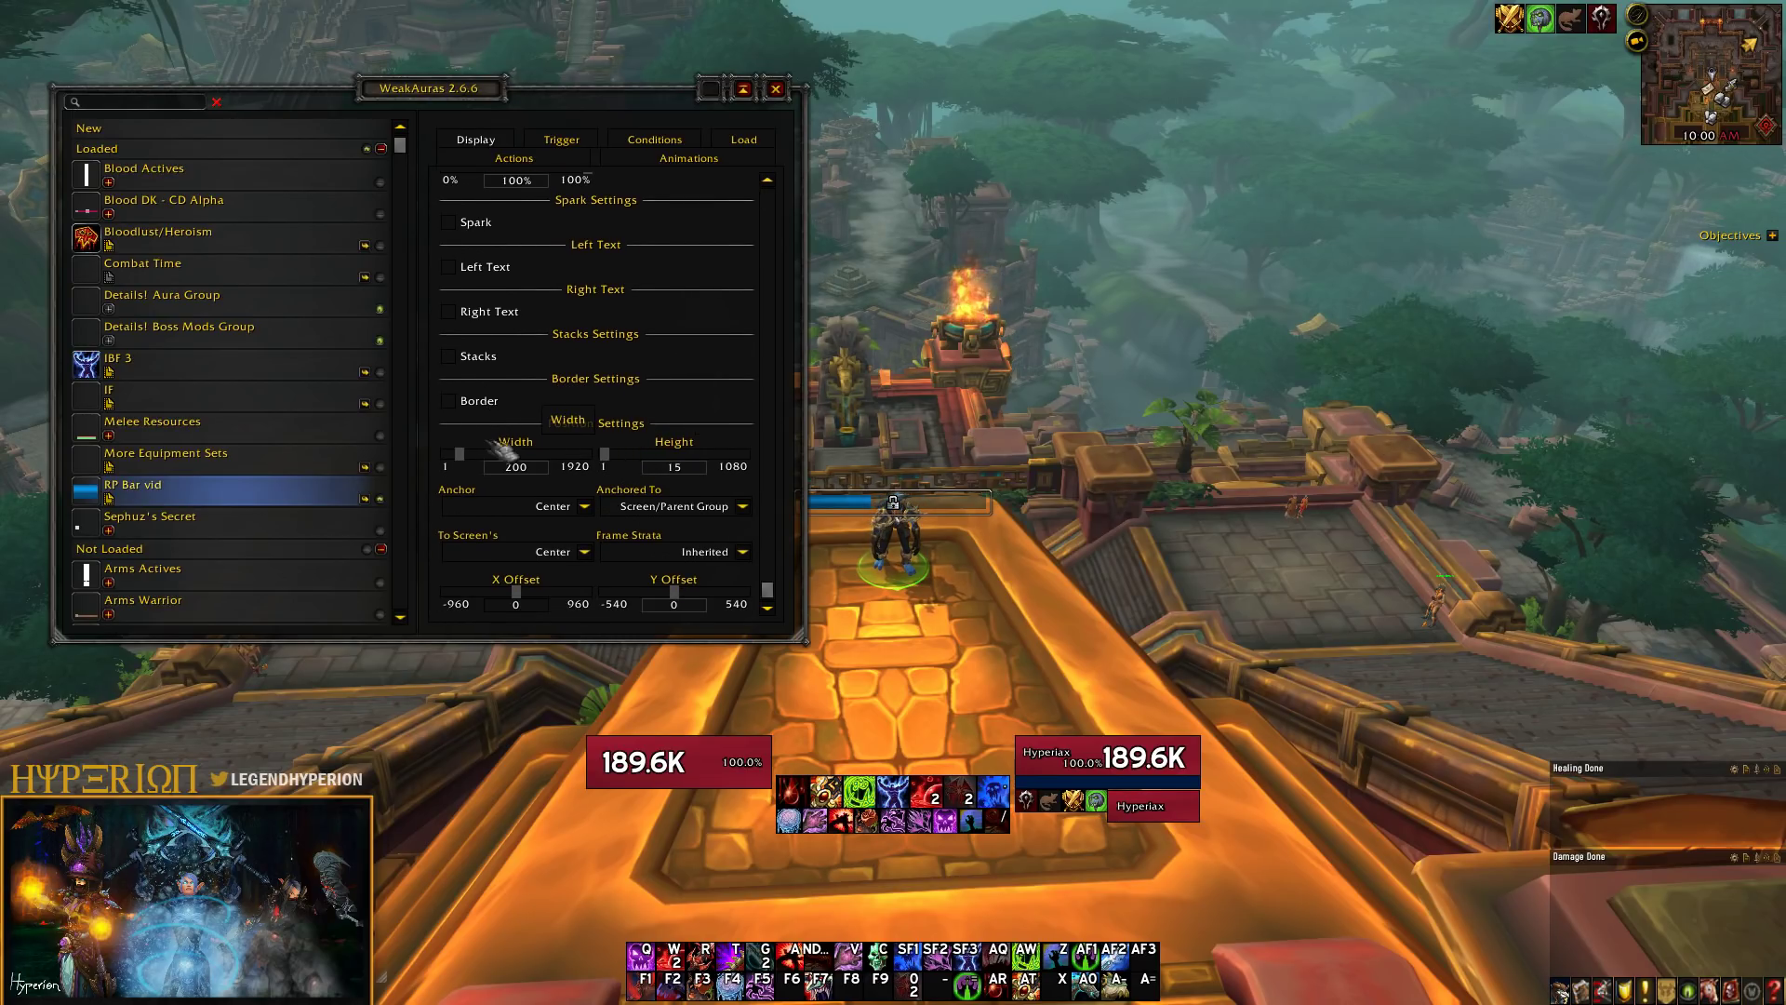
key(z)
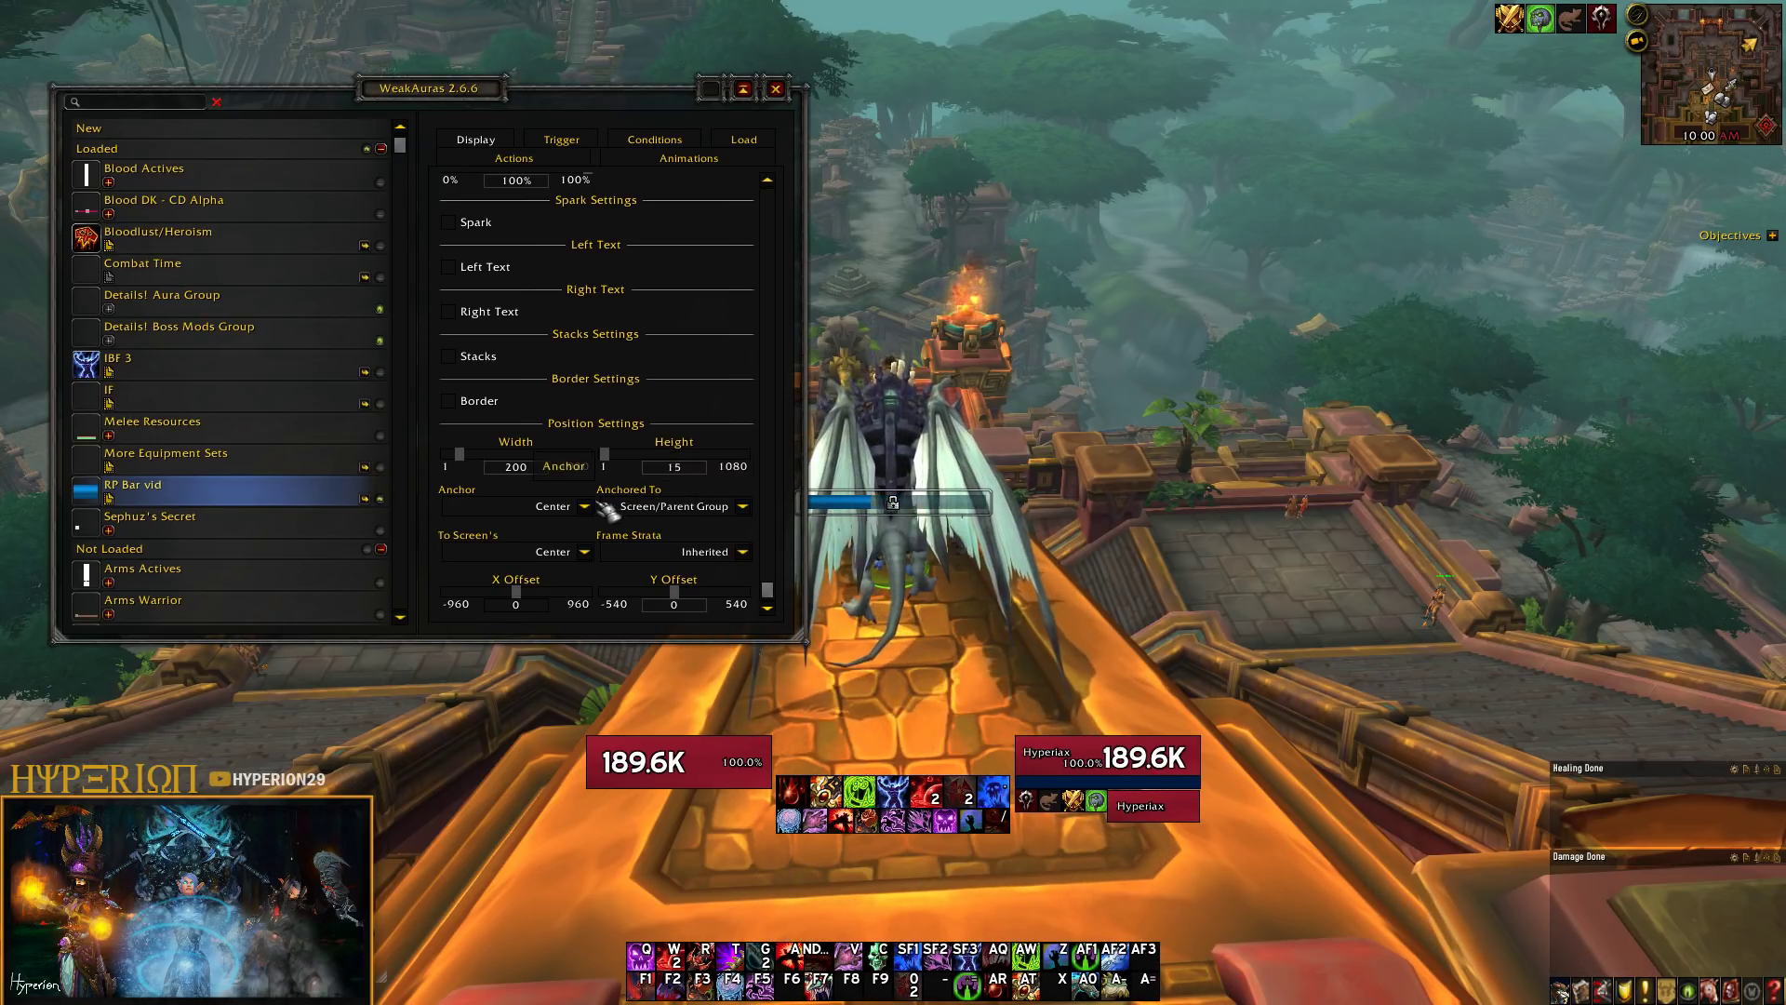
key(z)
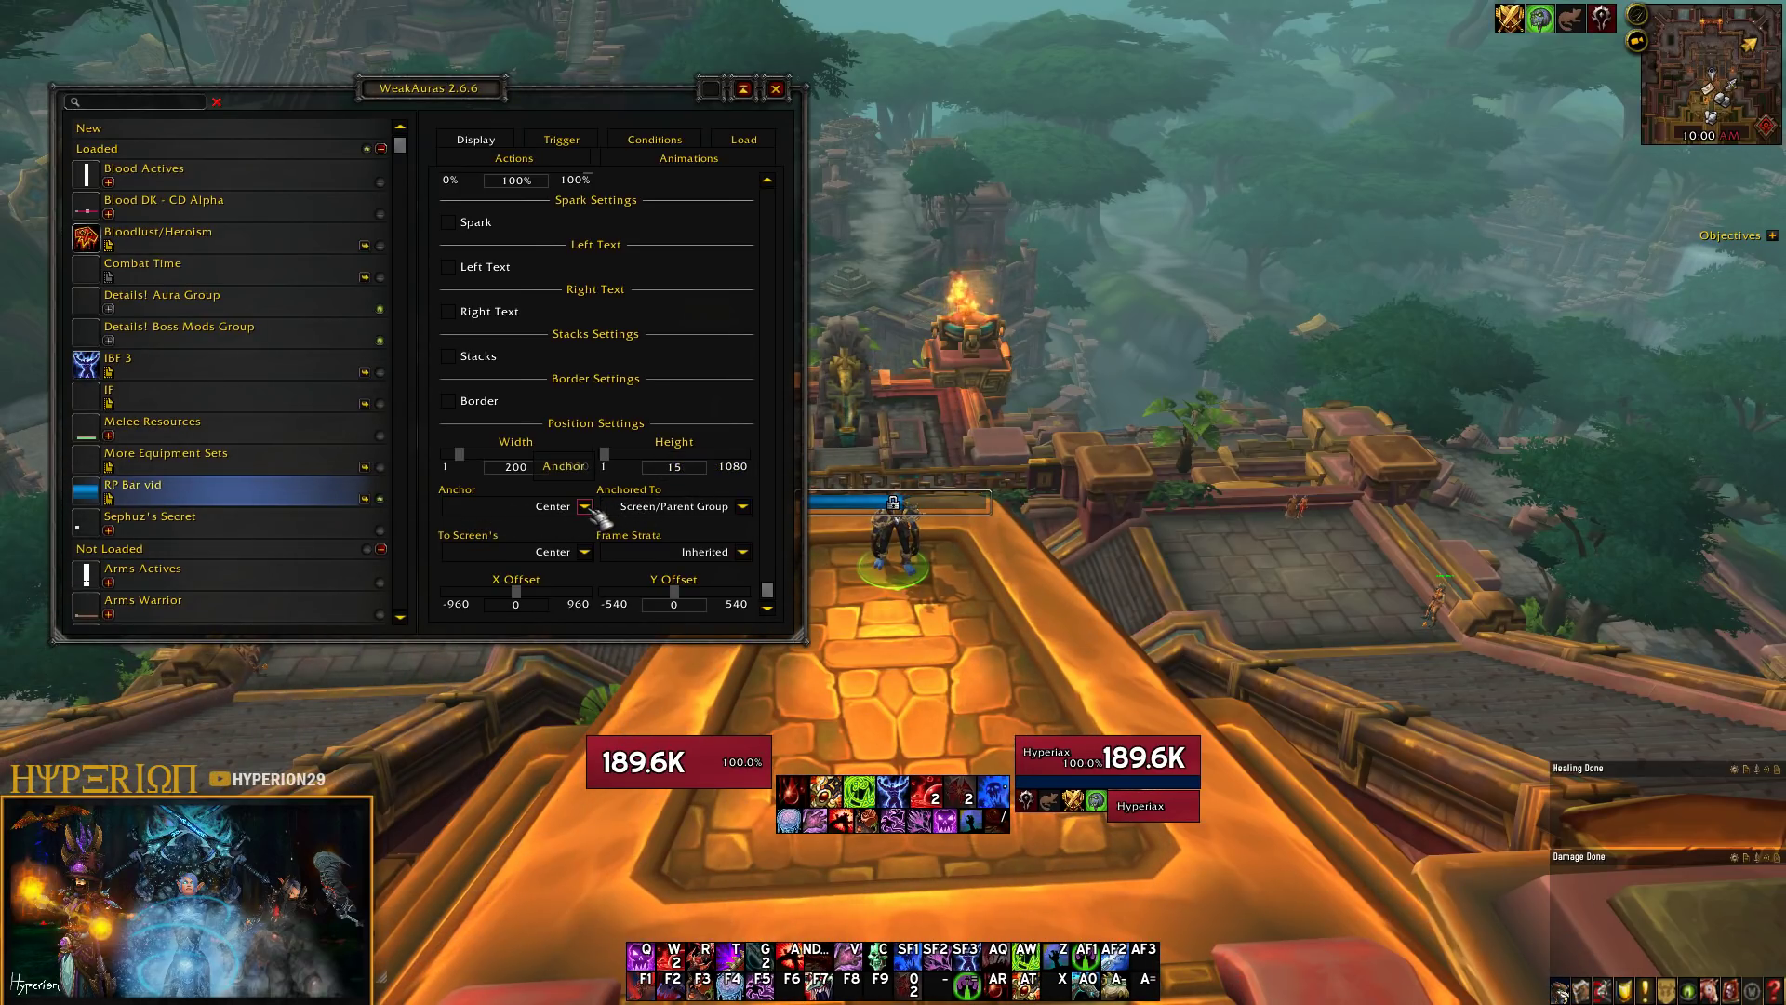
click(742, 551)
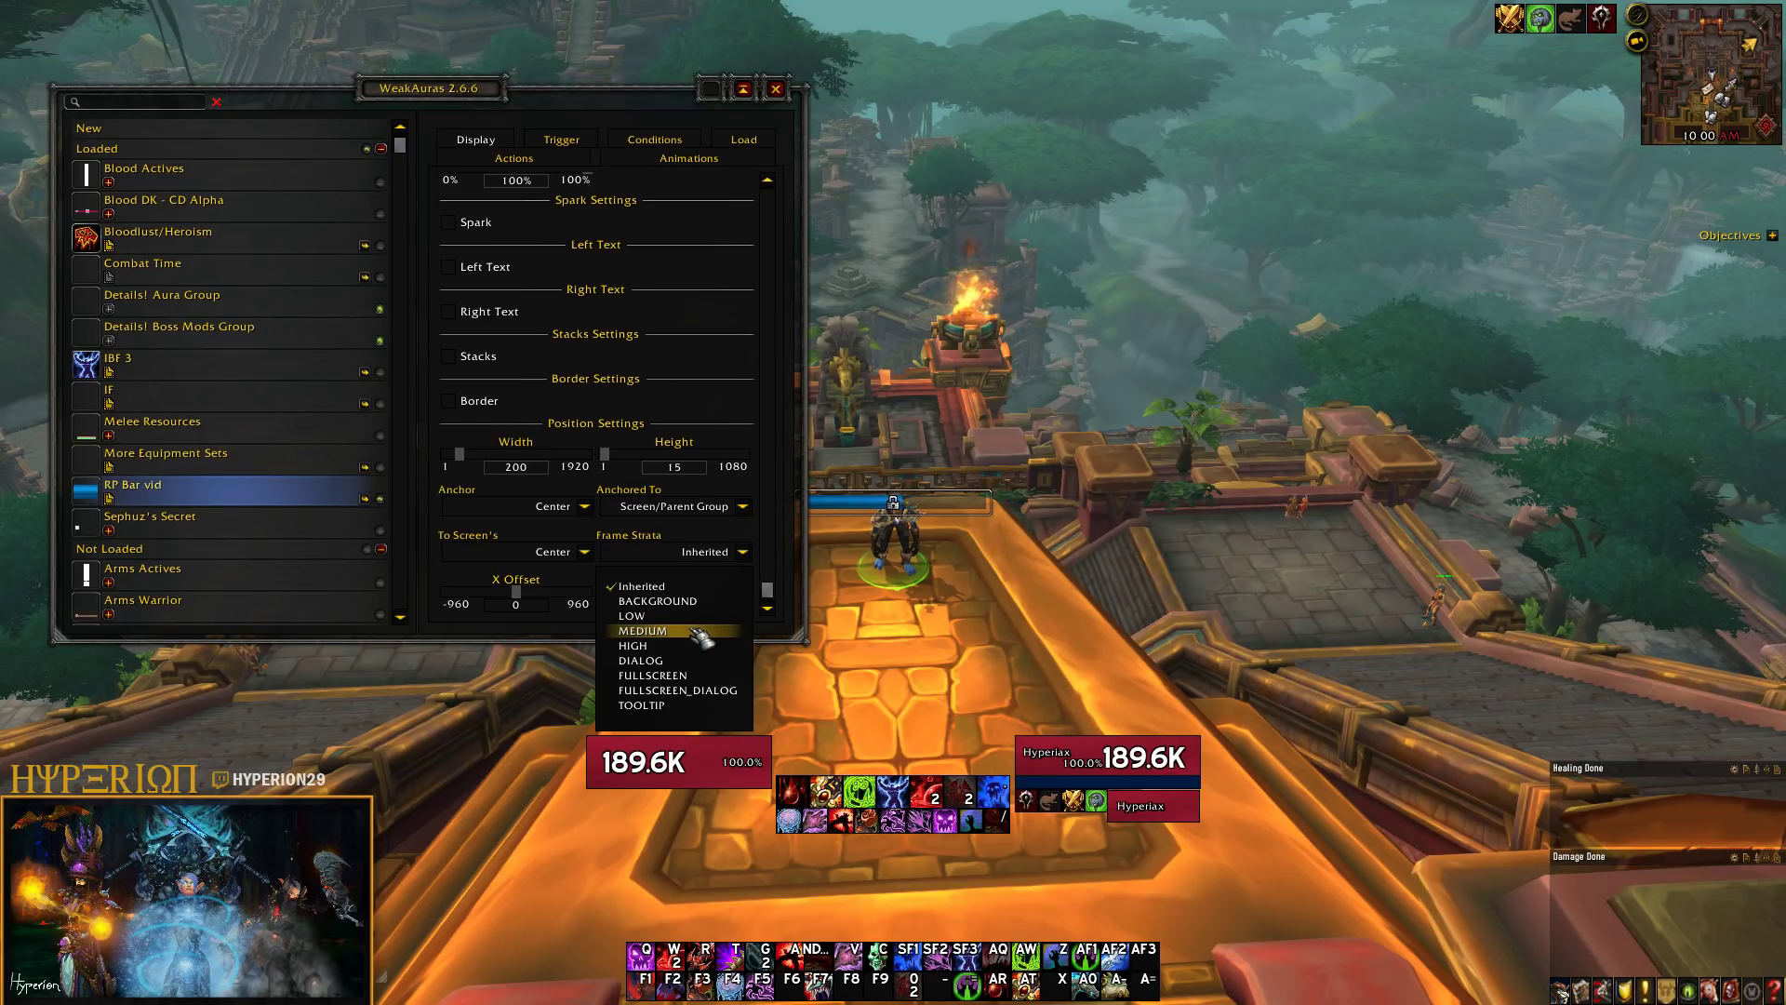
click(700, 632)
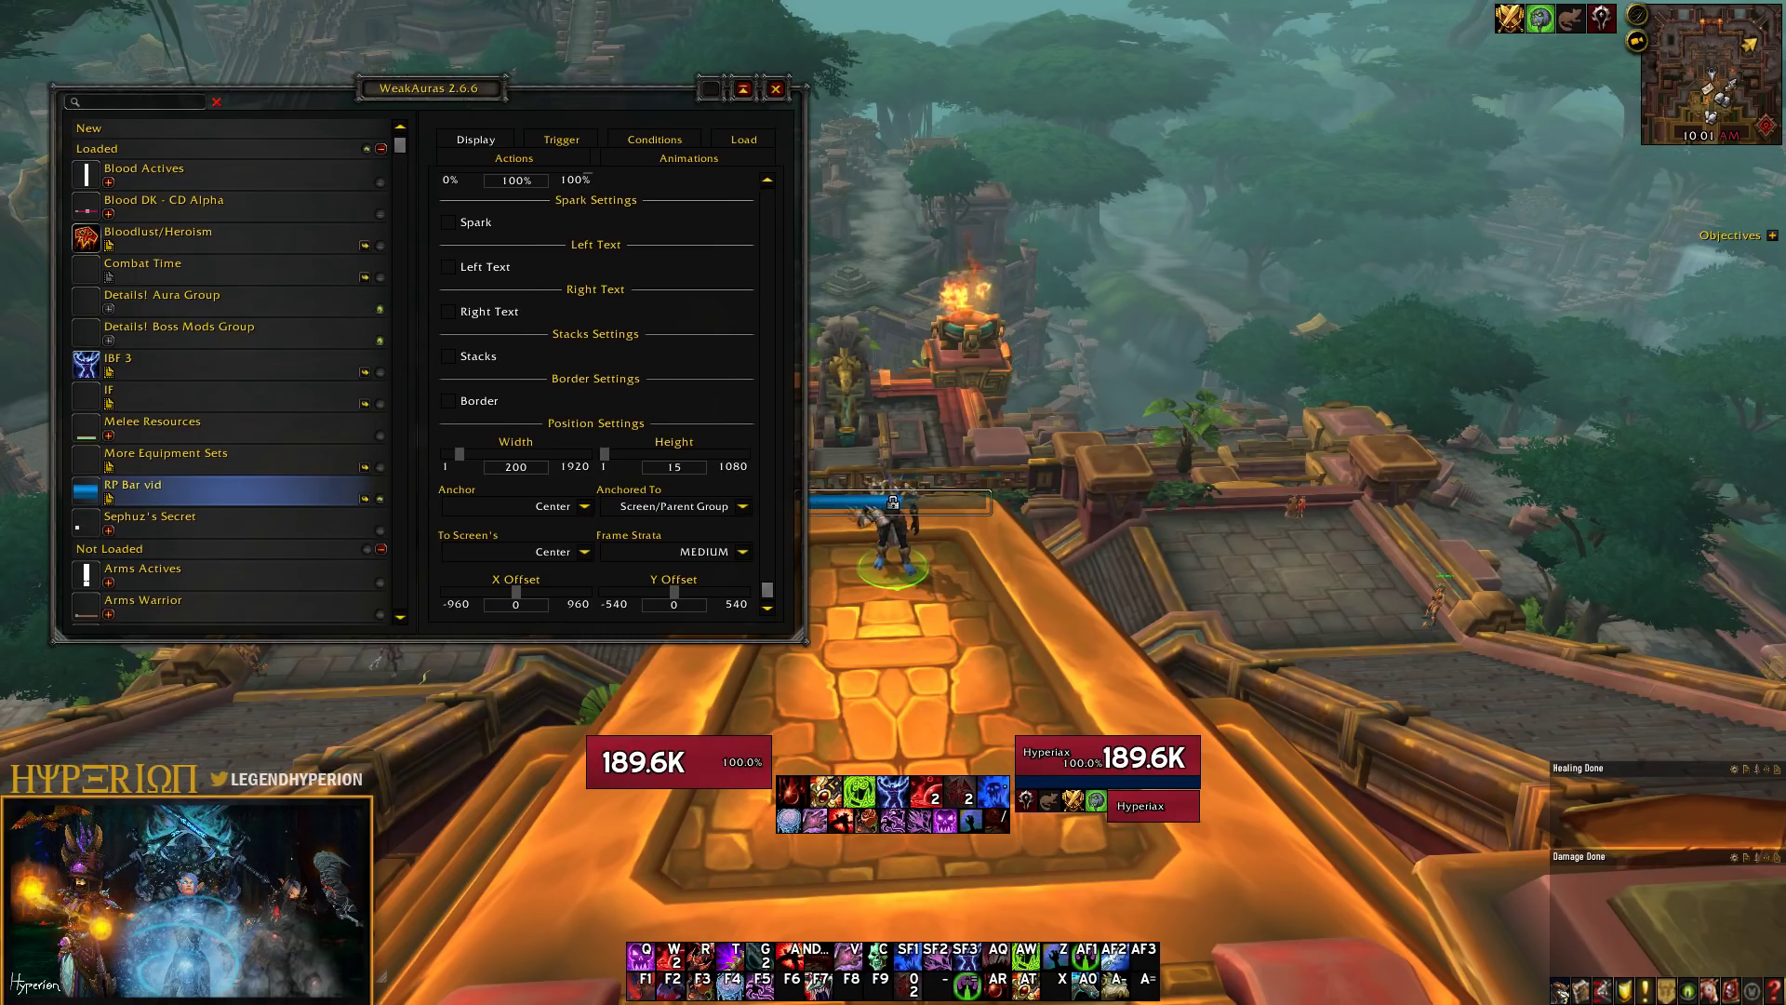
Make the aura's trigger a Status trigger of kind Power
click(569, 141)
click(743, 303)
click(681, 389)
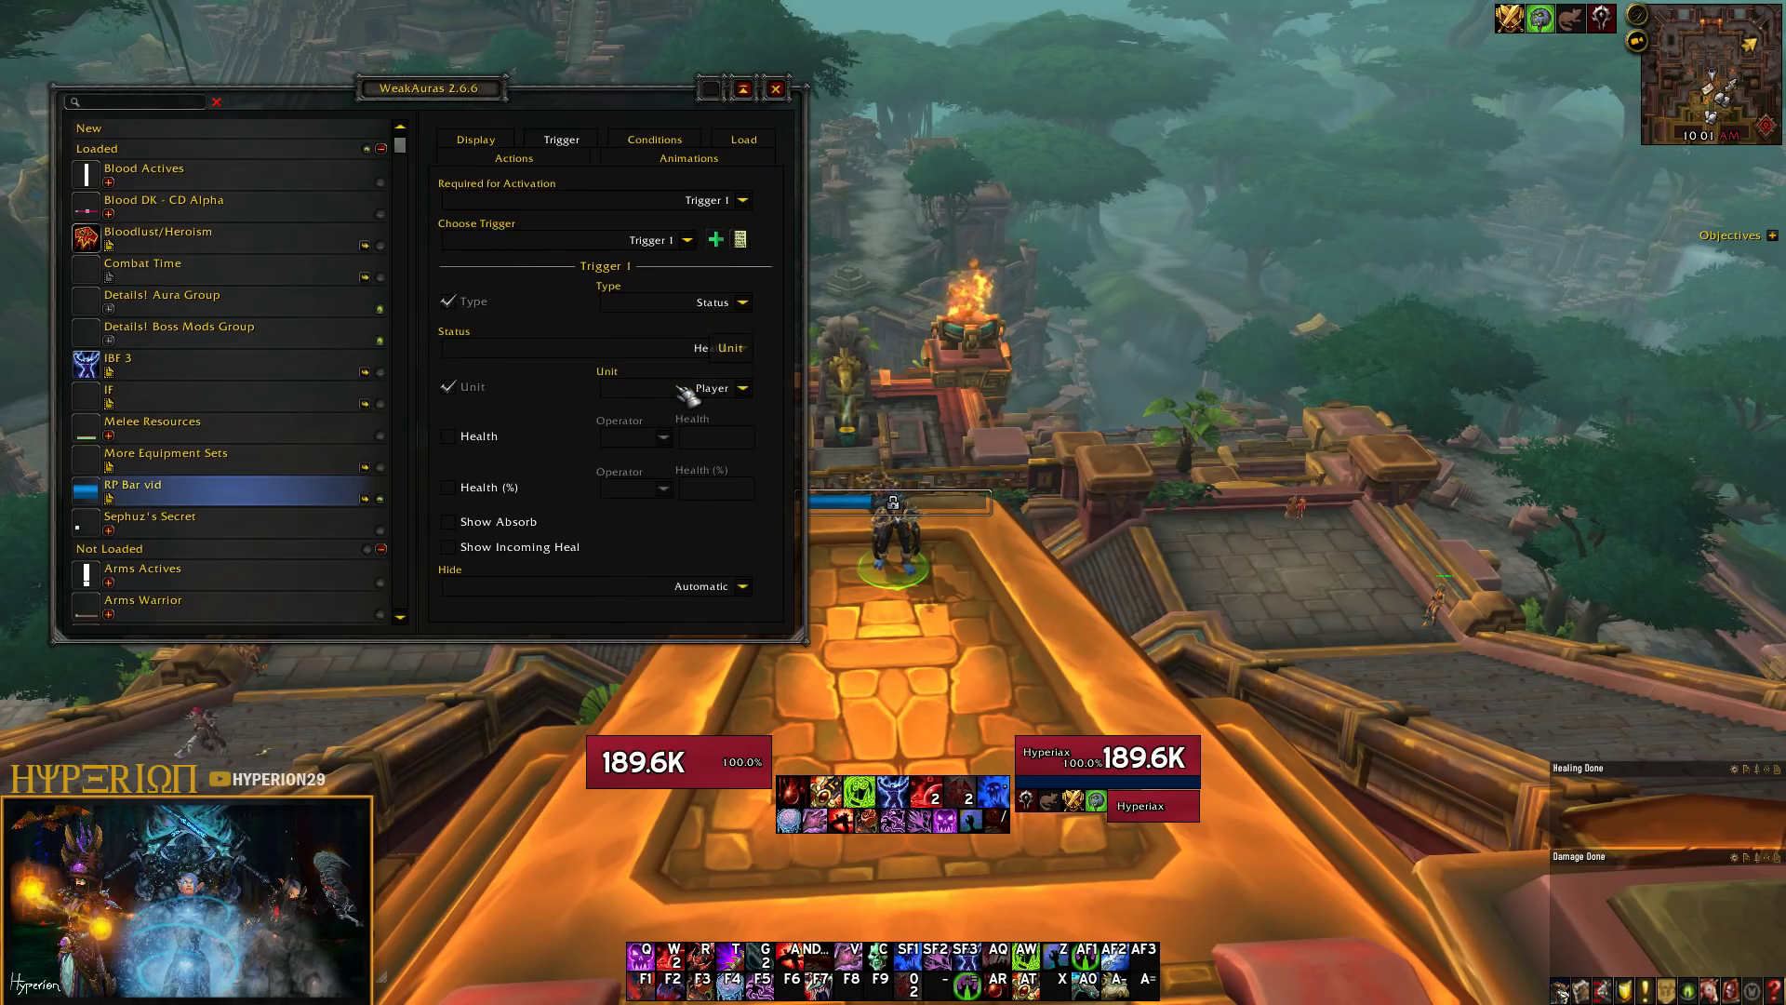
click(742, 348)
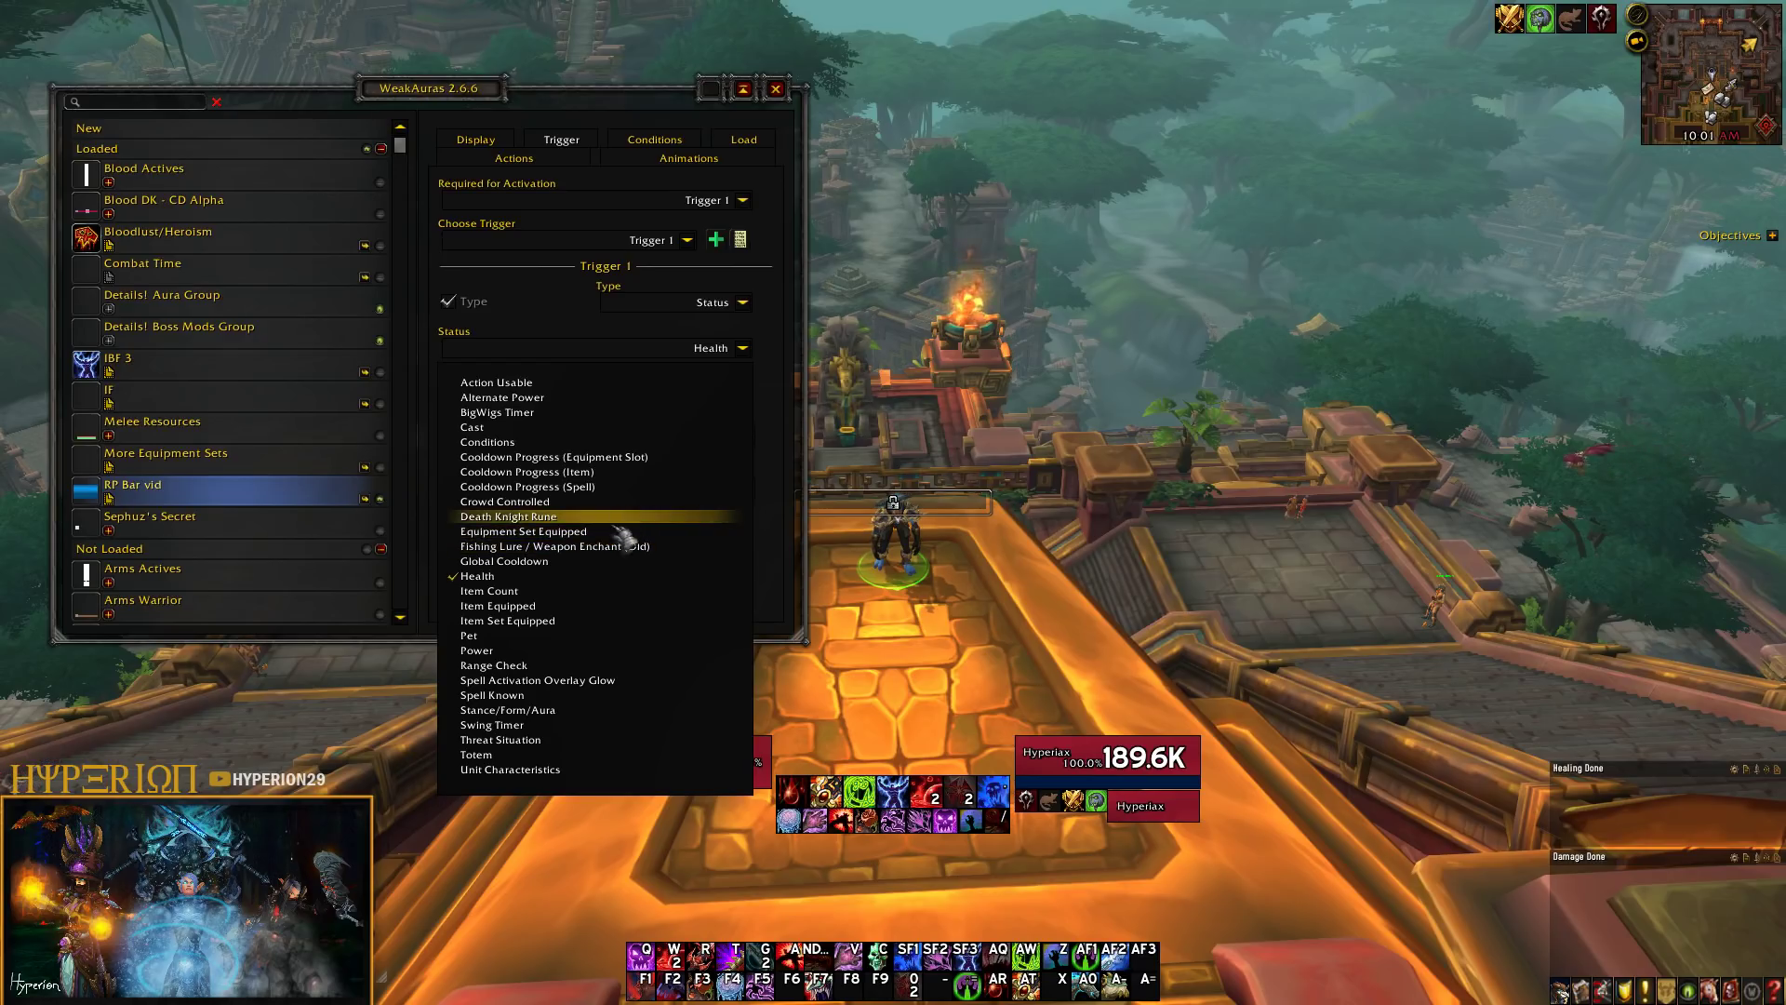
click(480, 650)
Keep the trigger unit as Player and filter the power type to Runic Power
click(742, 388)
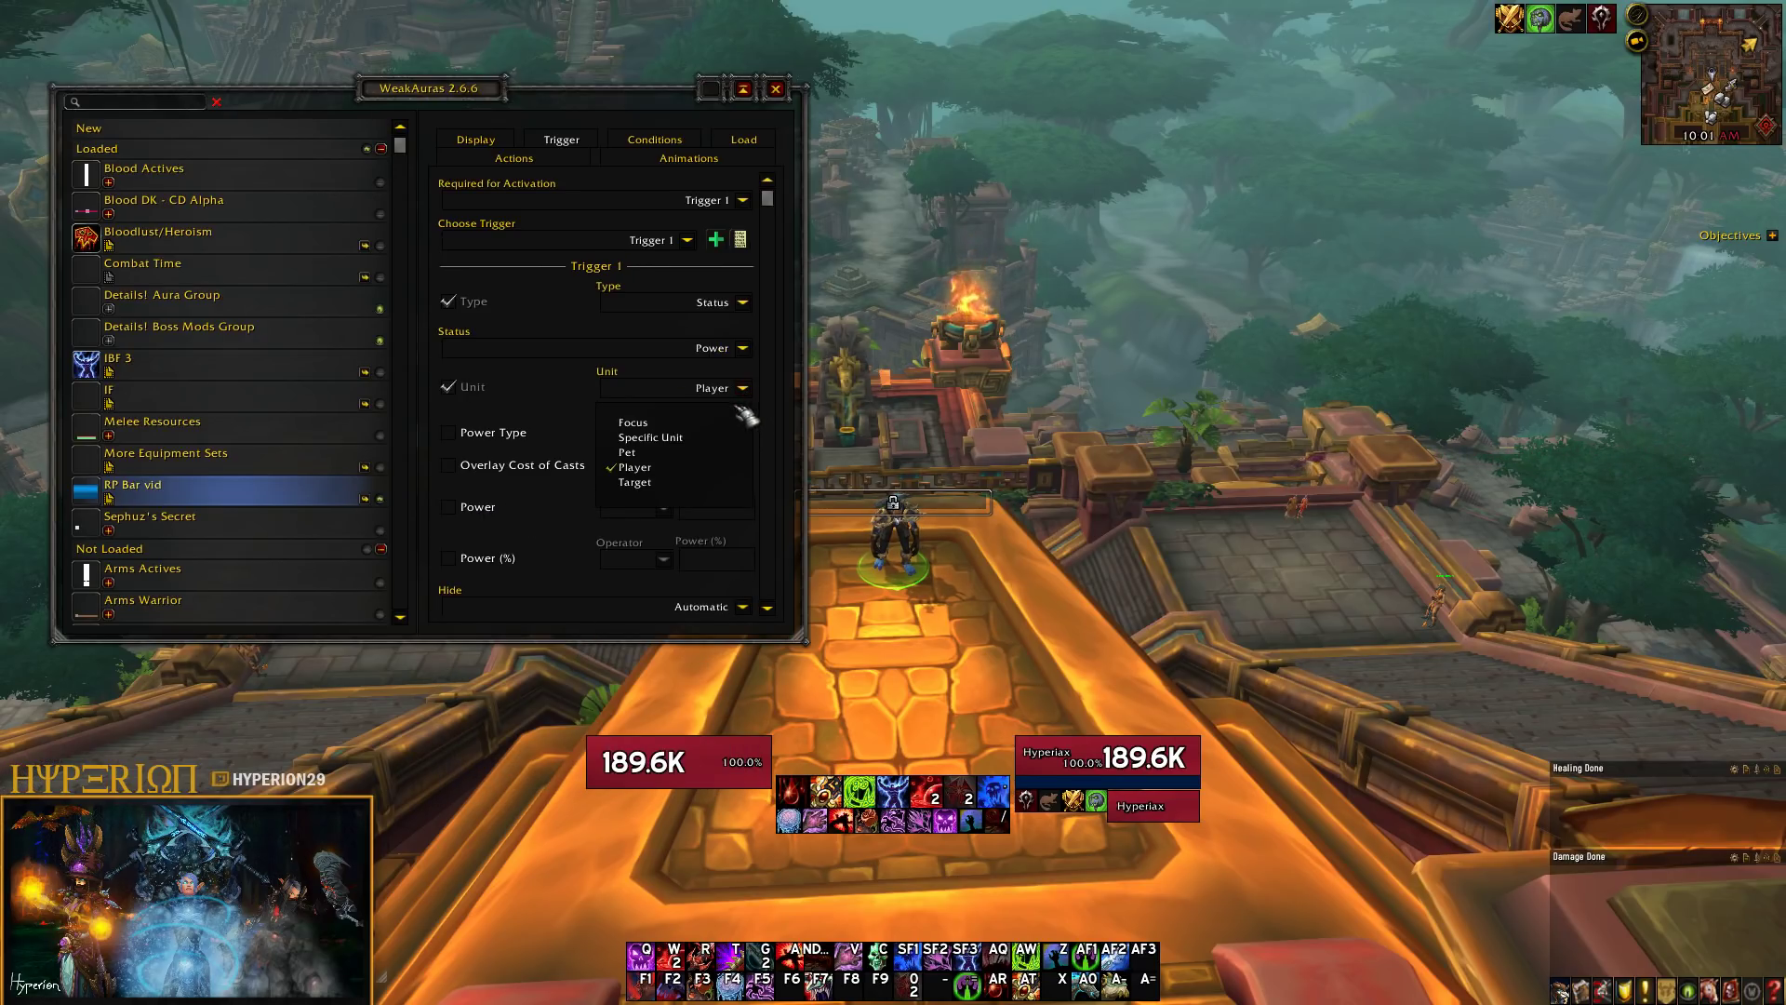
click(651, 402)
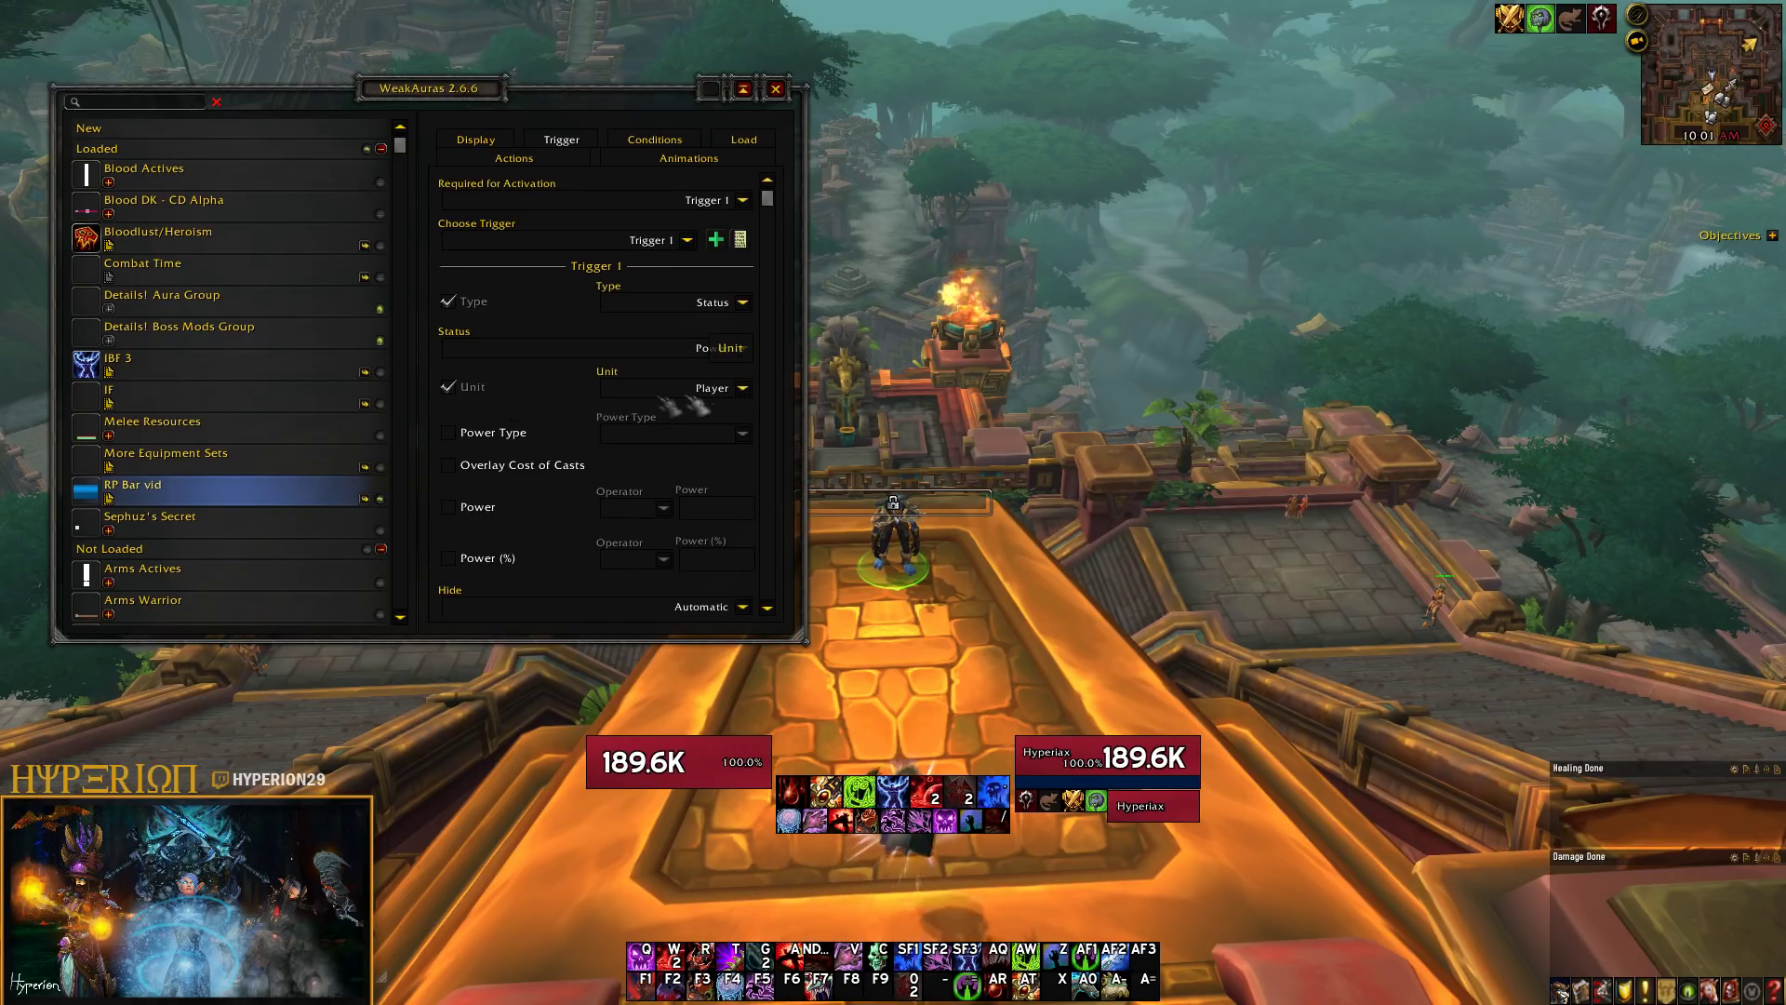
click(470, 433)
click(742, 433)
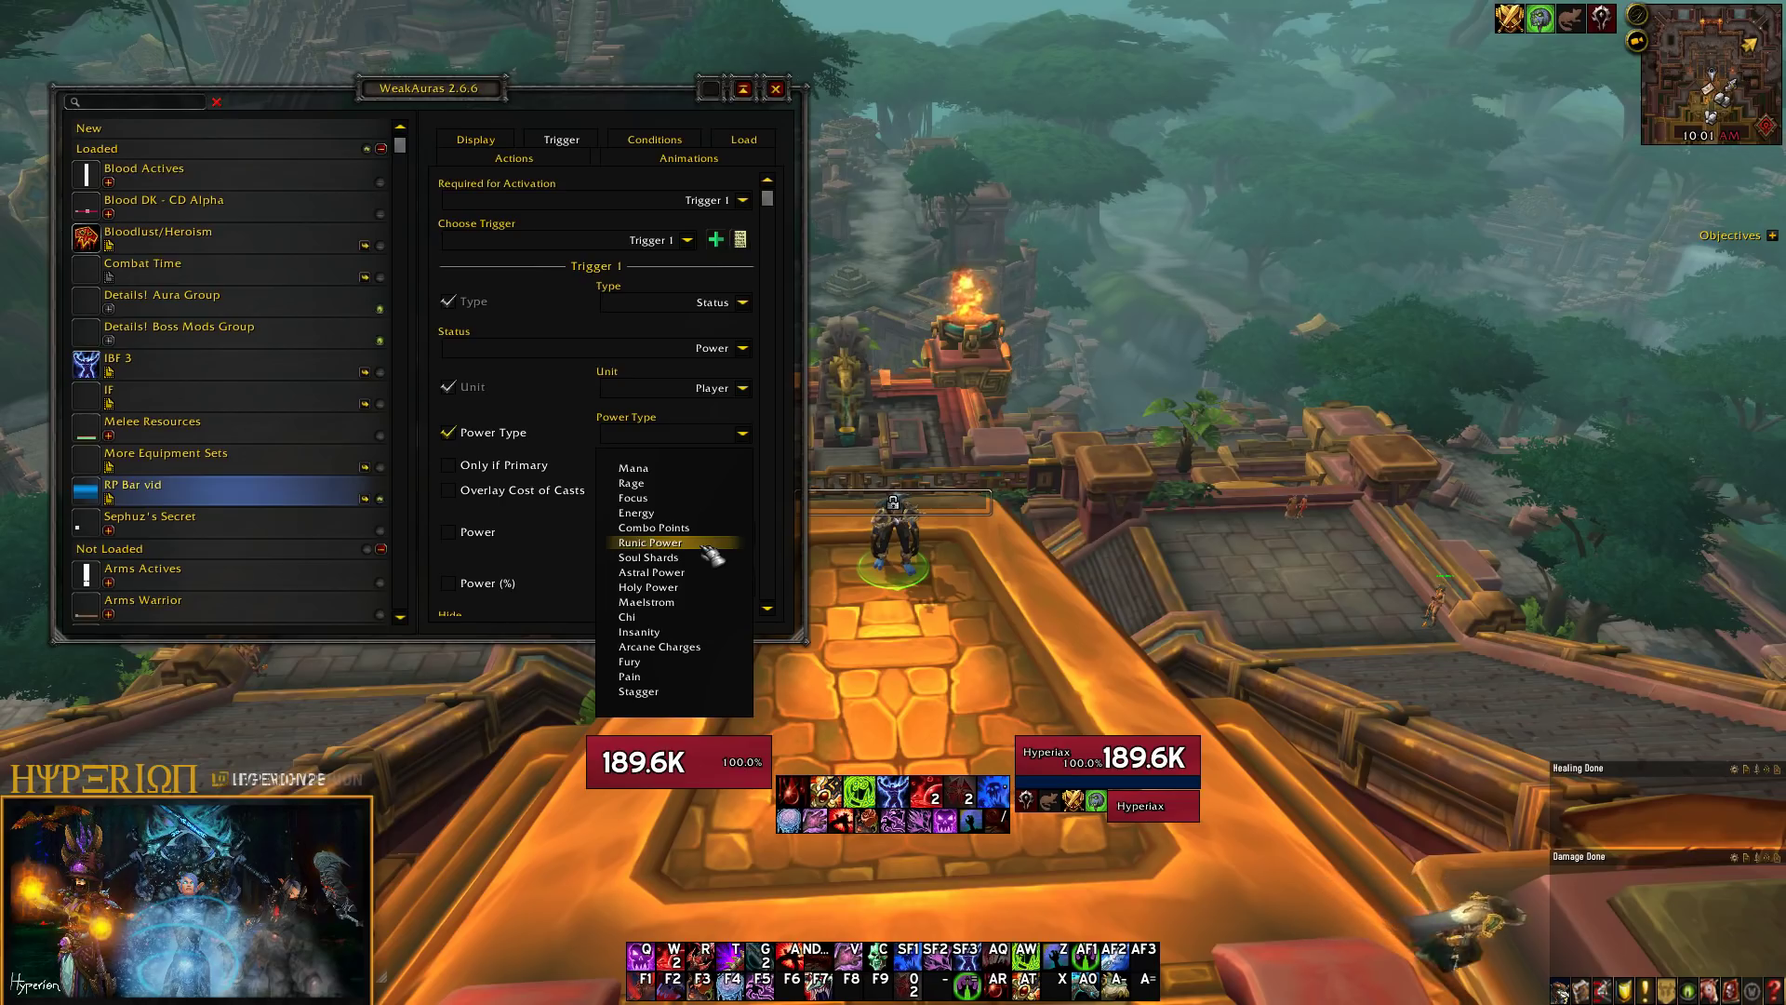
click(669, 543)
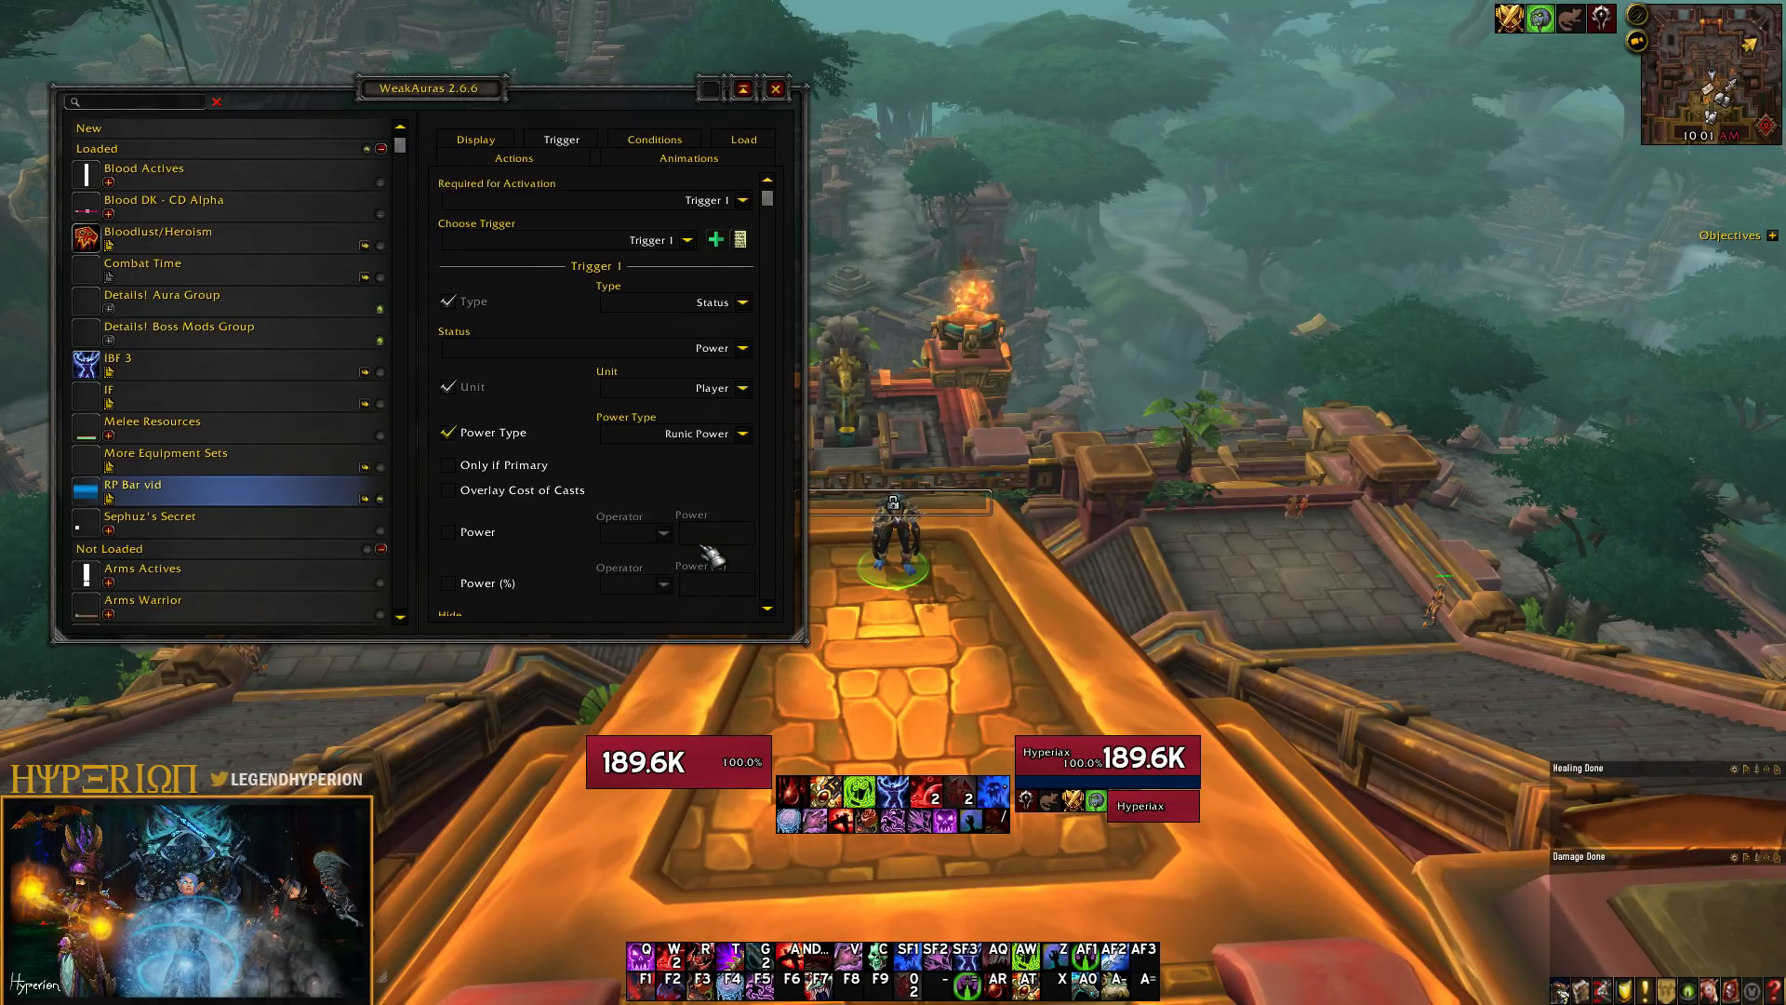
scroll(639, 484, down, 1)
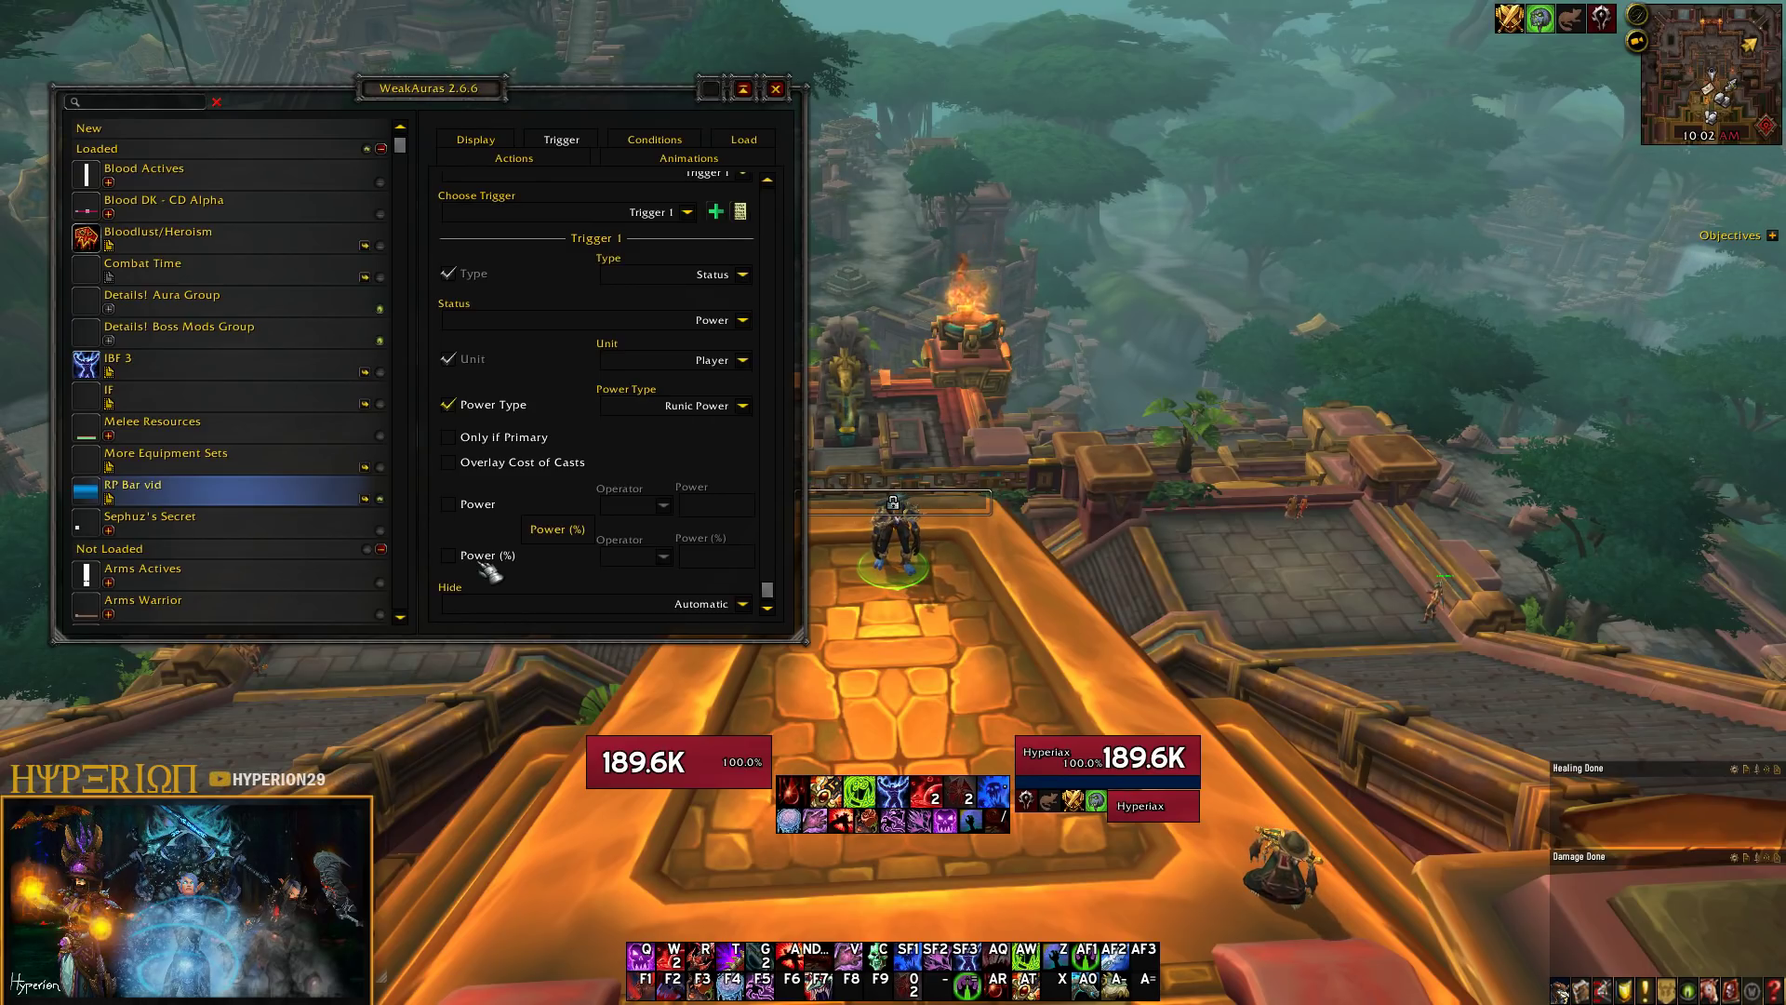
scroll(562, 538, up, 1)
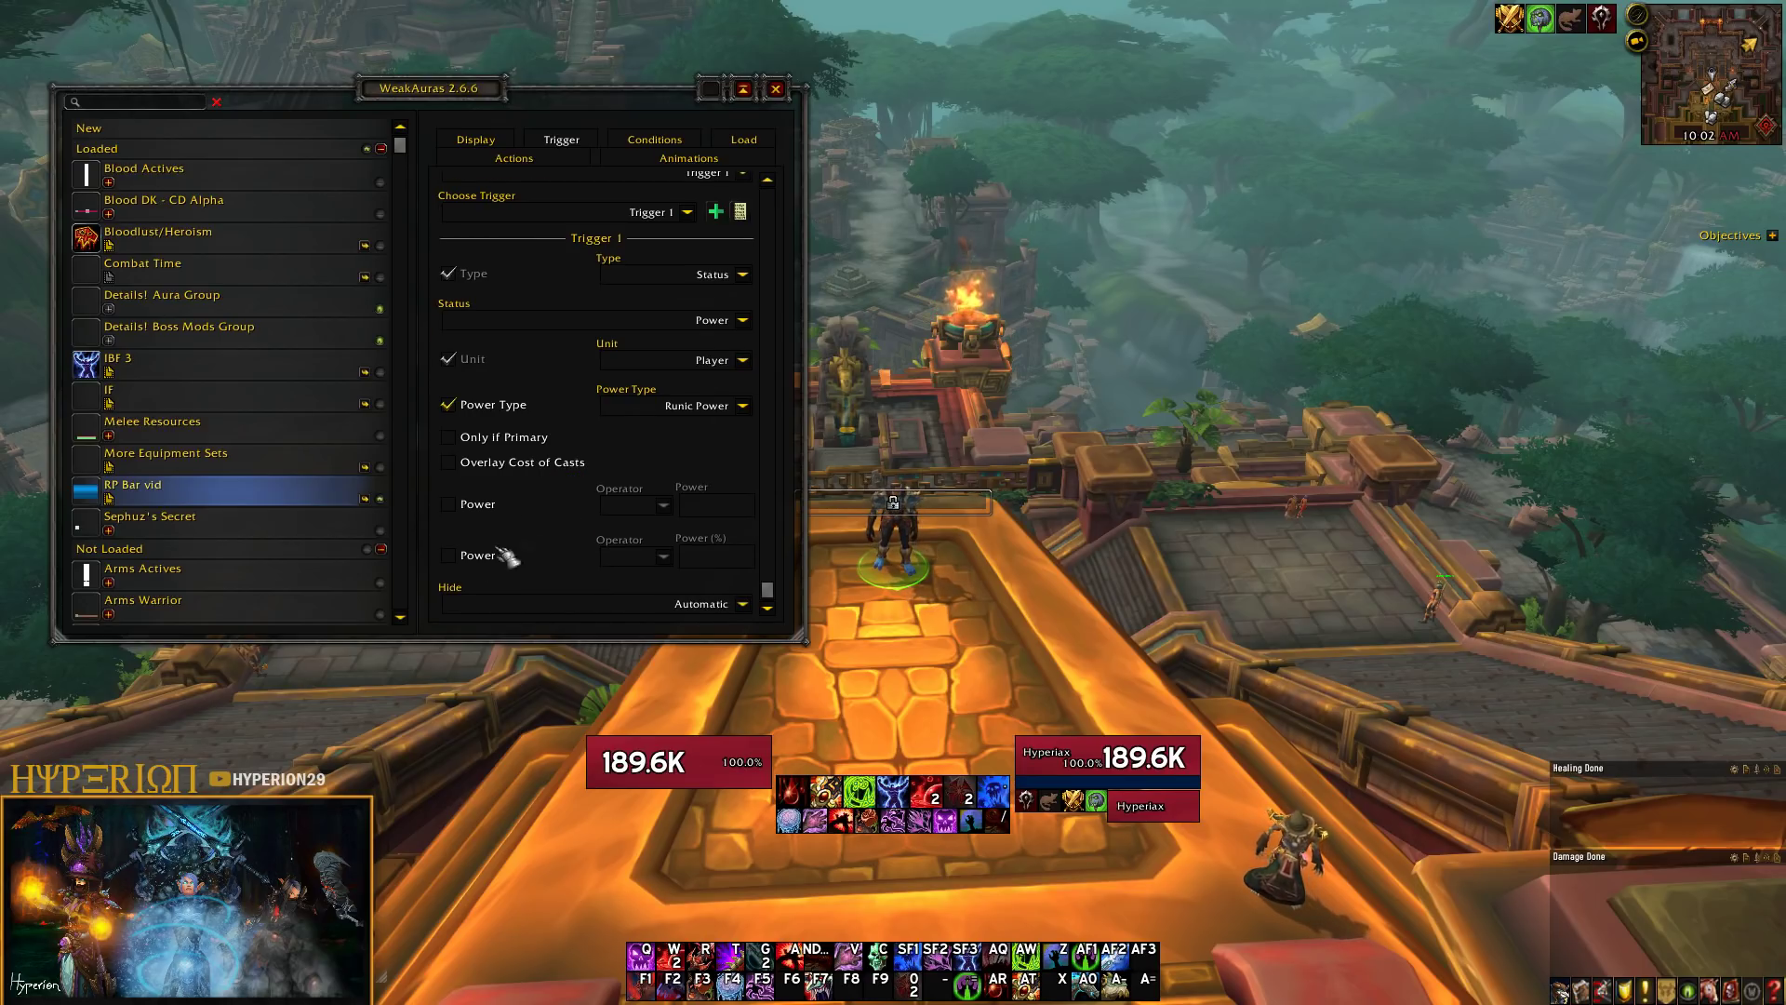
Restrict the aura to load only for the Death Knight class
click(744, 144)
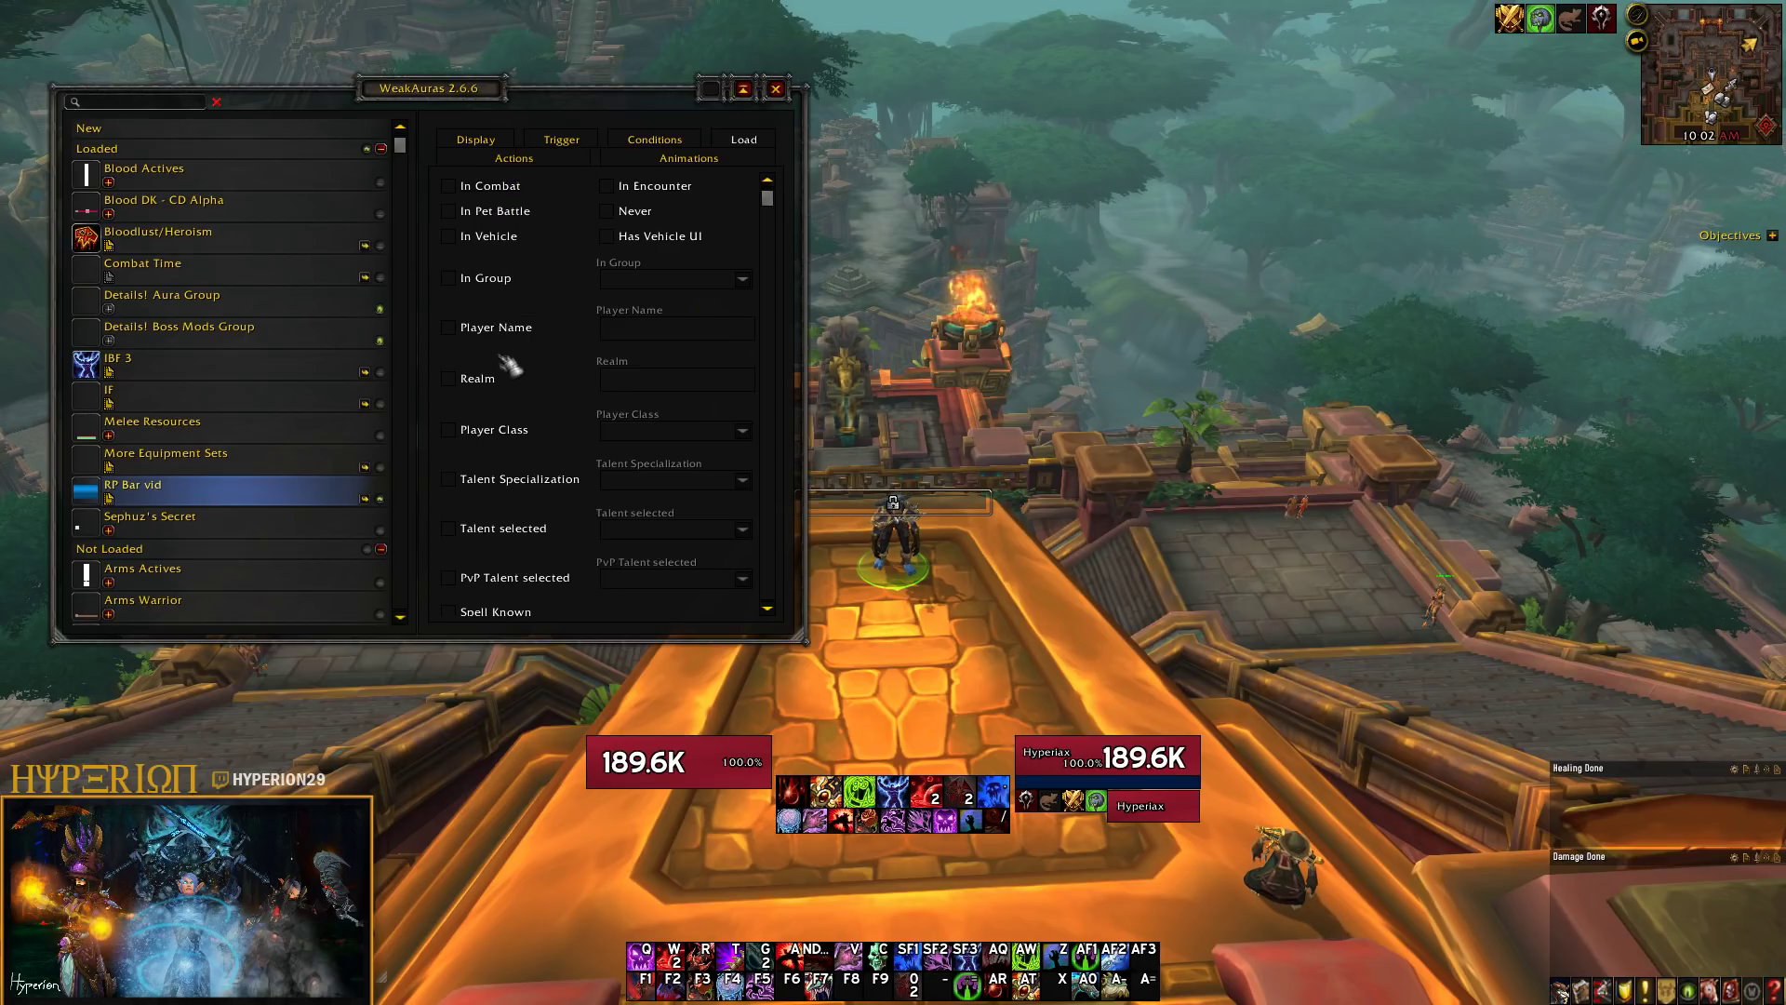
click(493, 429)
click(741, 432)
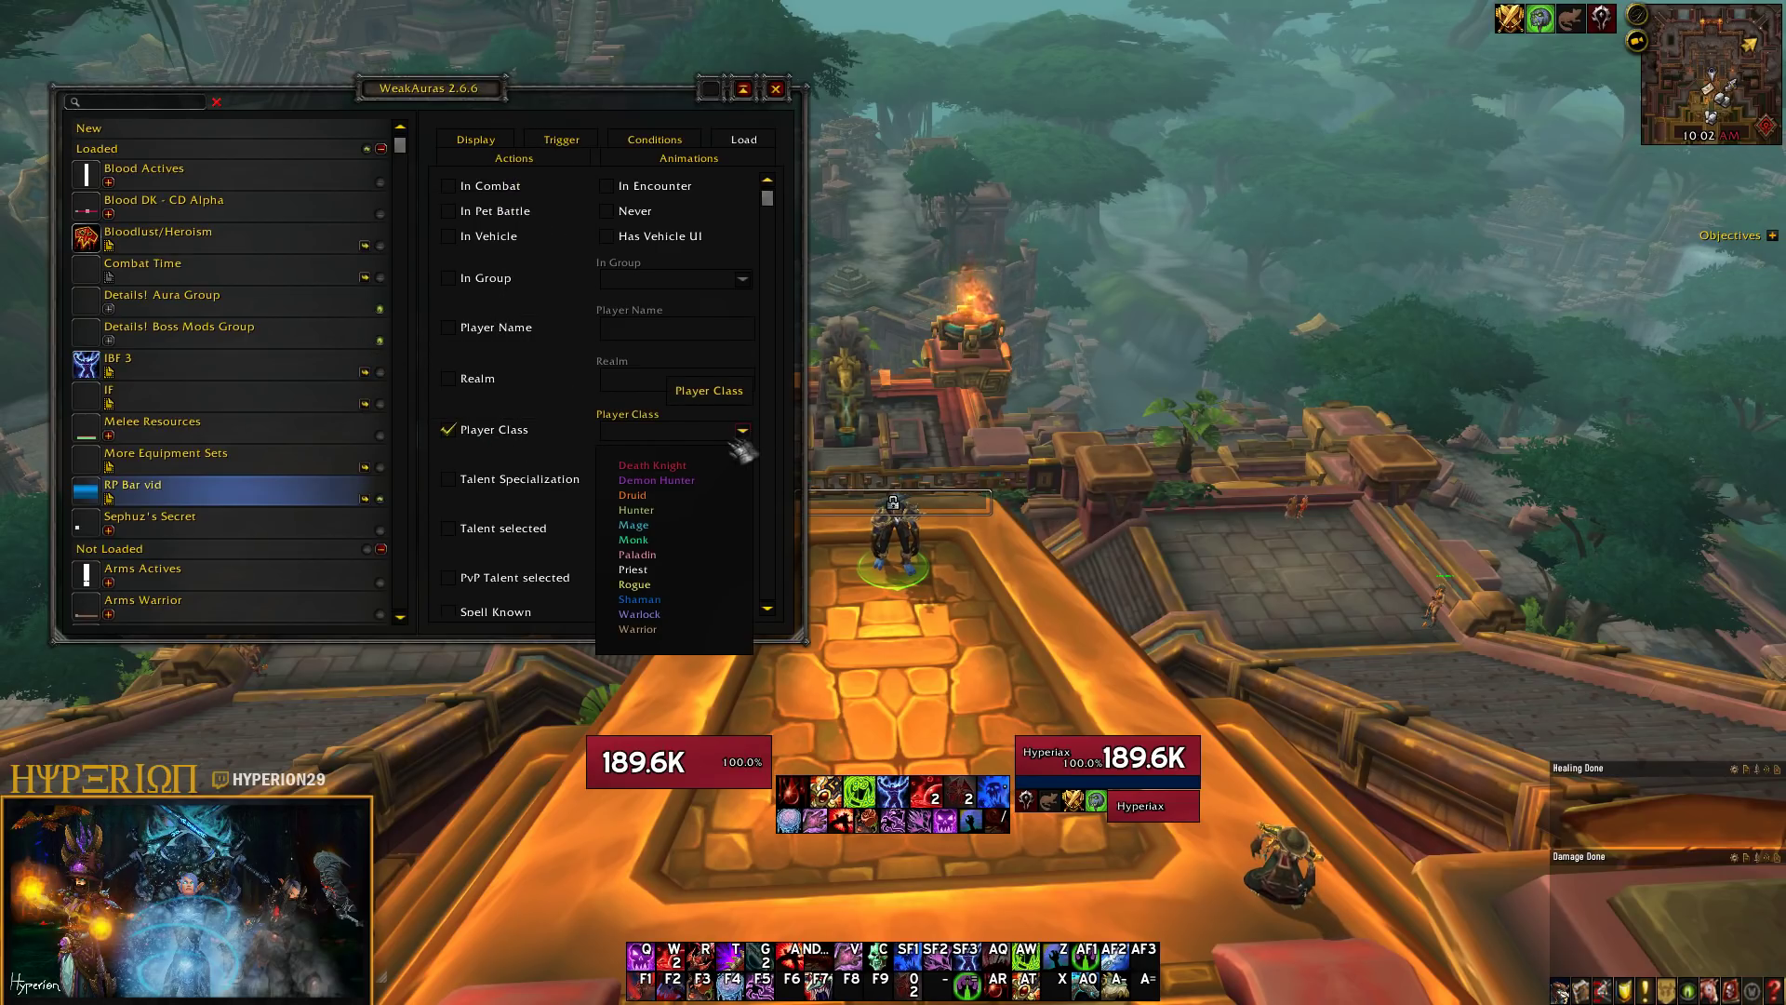
click(693, 467)
Leave Talent Specialization as Ignored and close the WeakAuras options
click(510, 480)
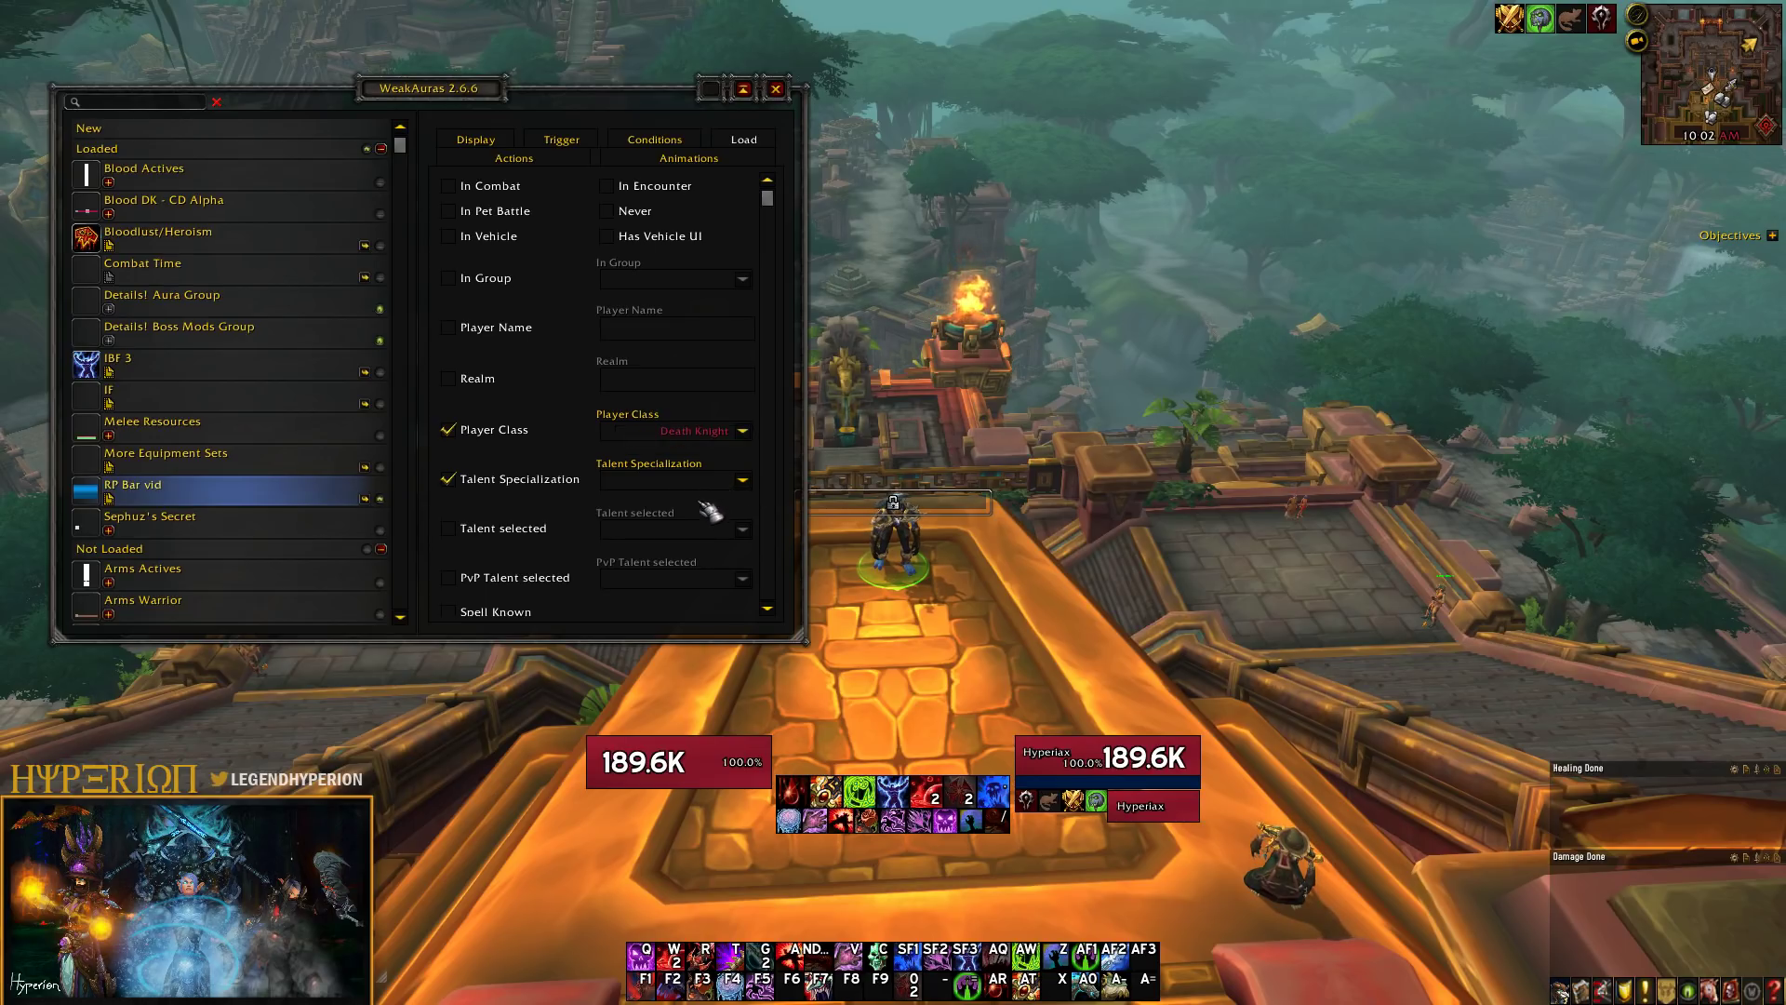
click(547, 482)
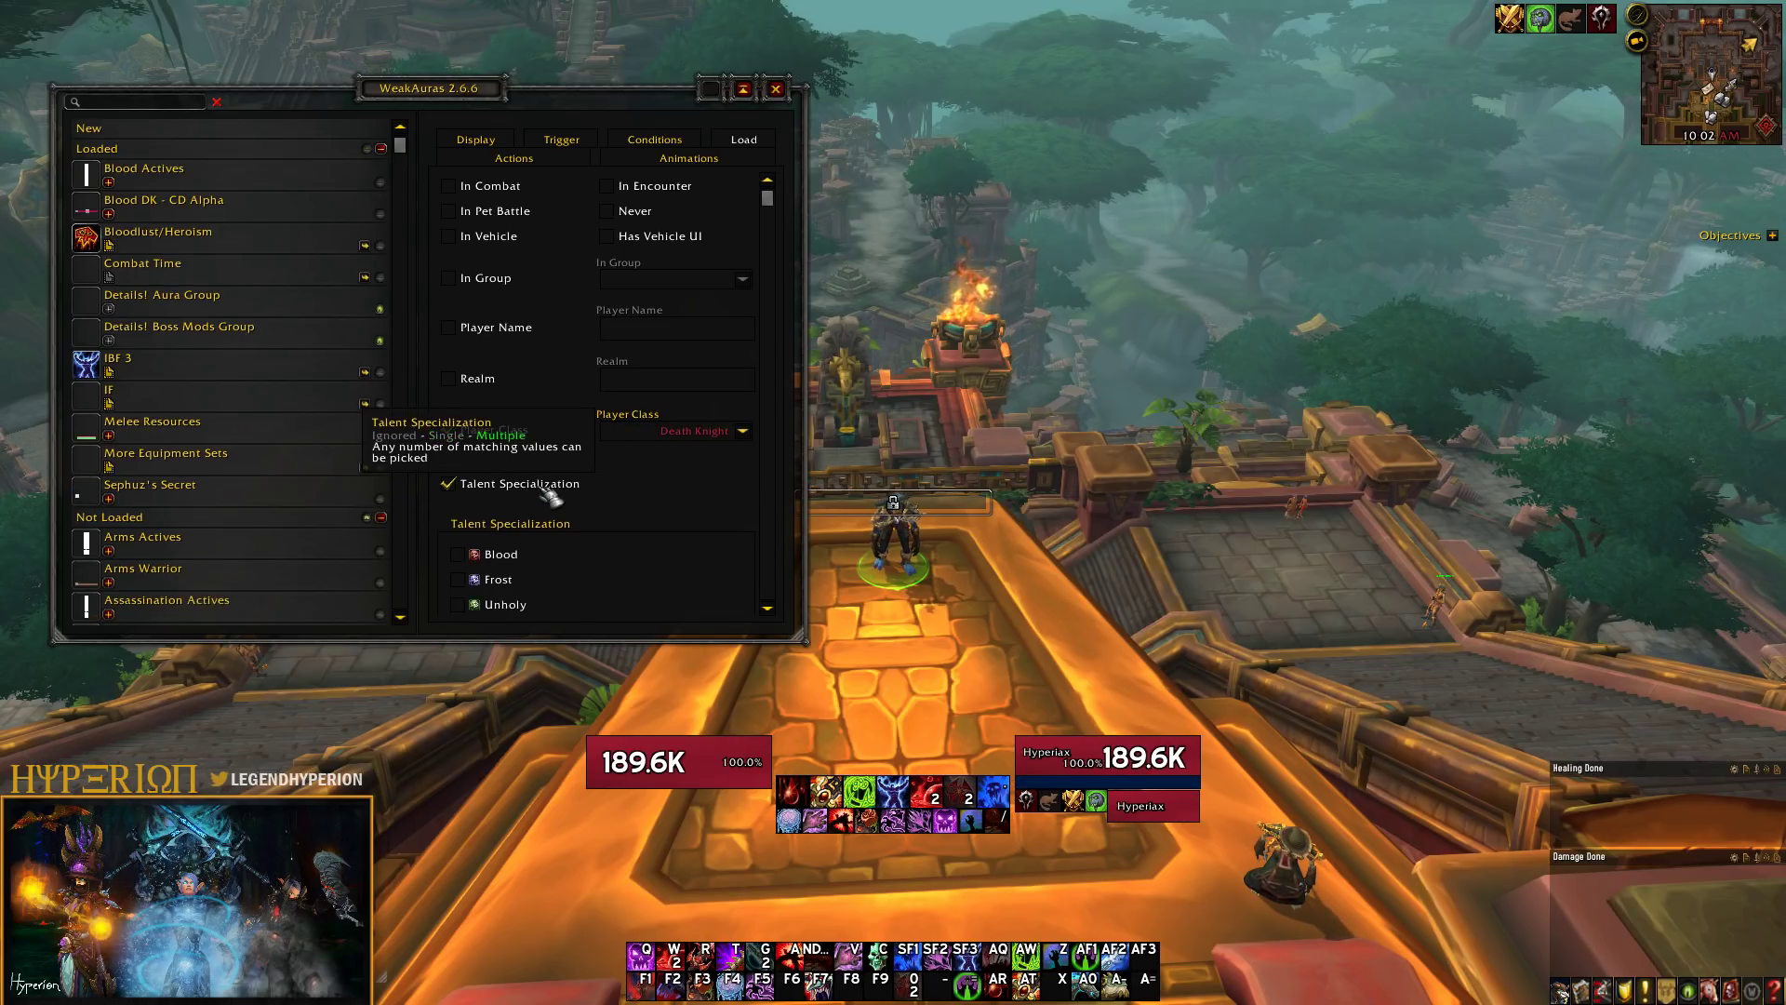
click(550, 493)
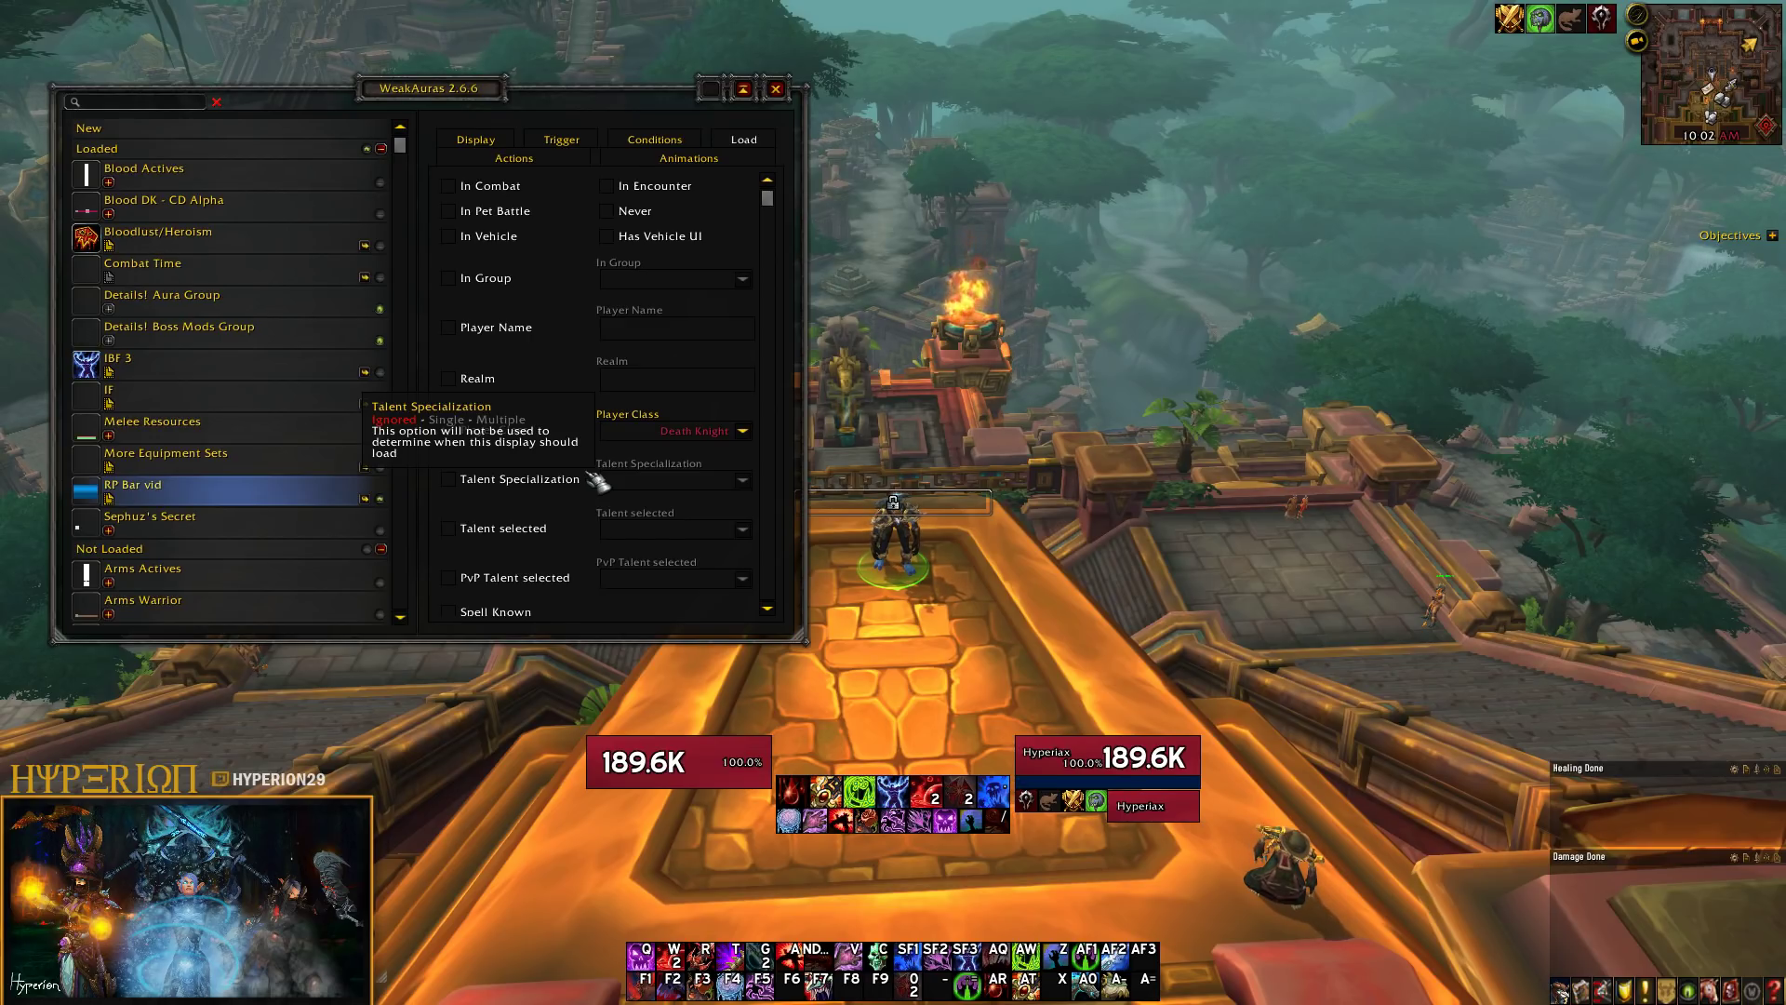
scroll(597, 478, down, 8)
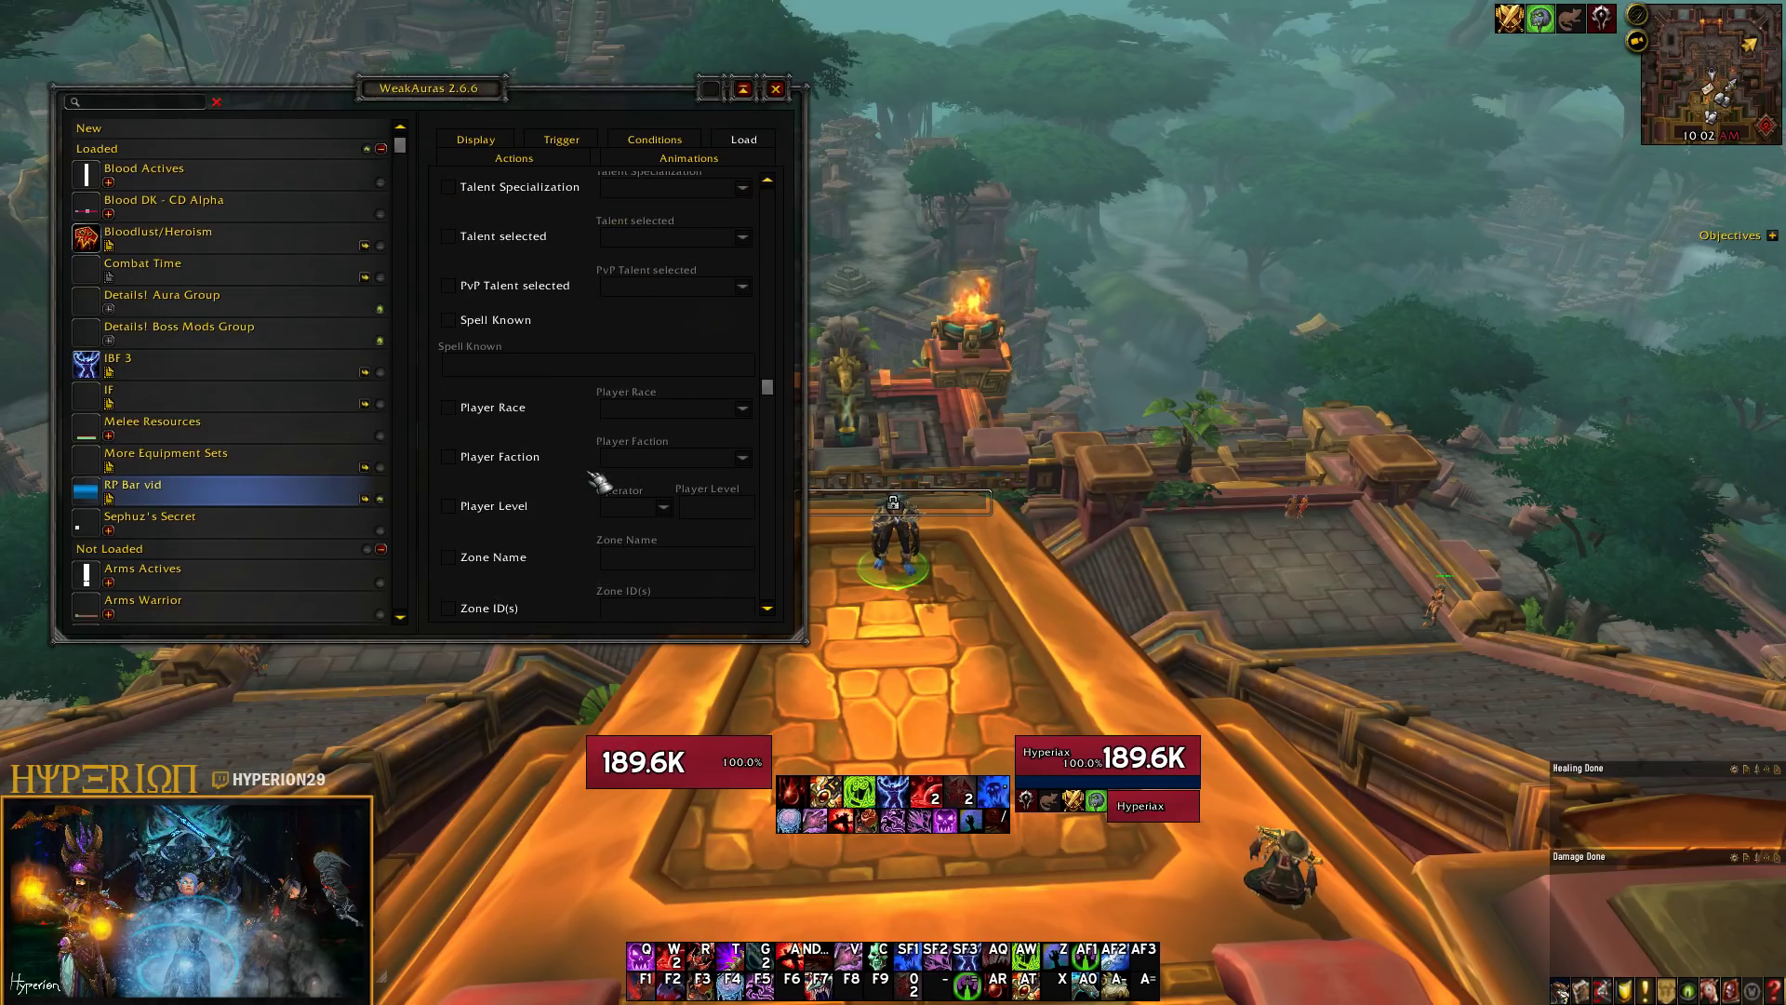
scroll(605, 437, down, 1)
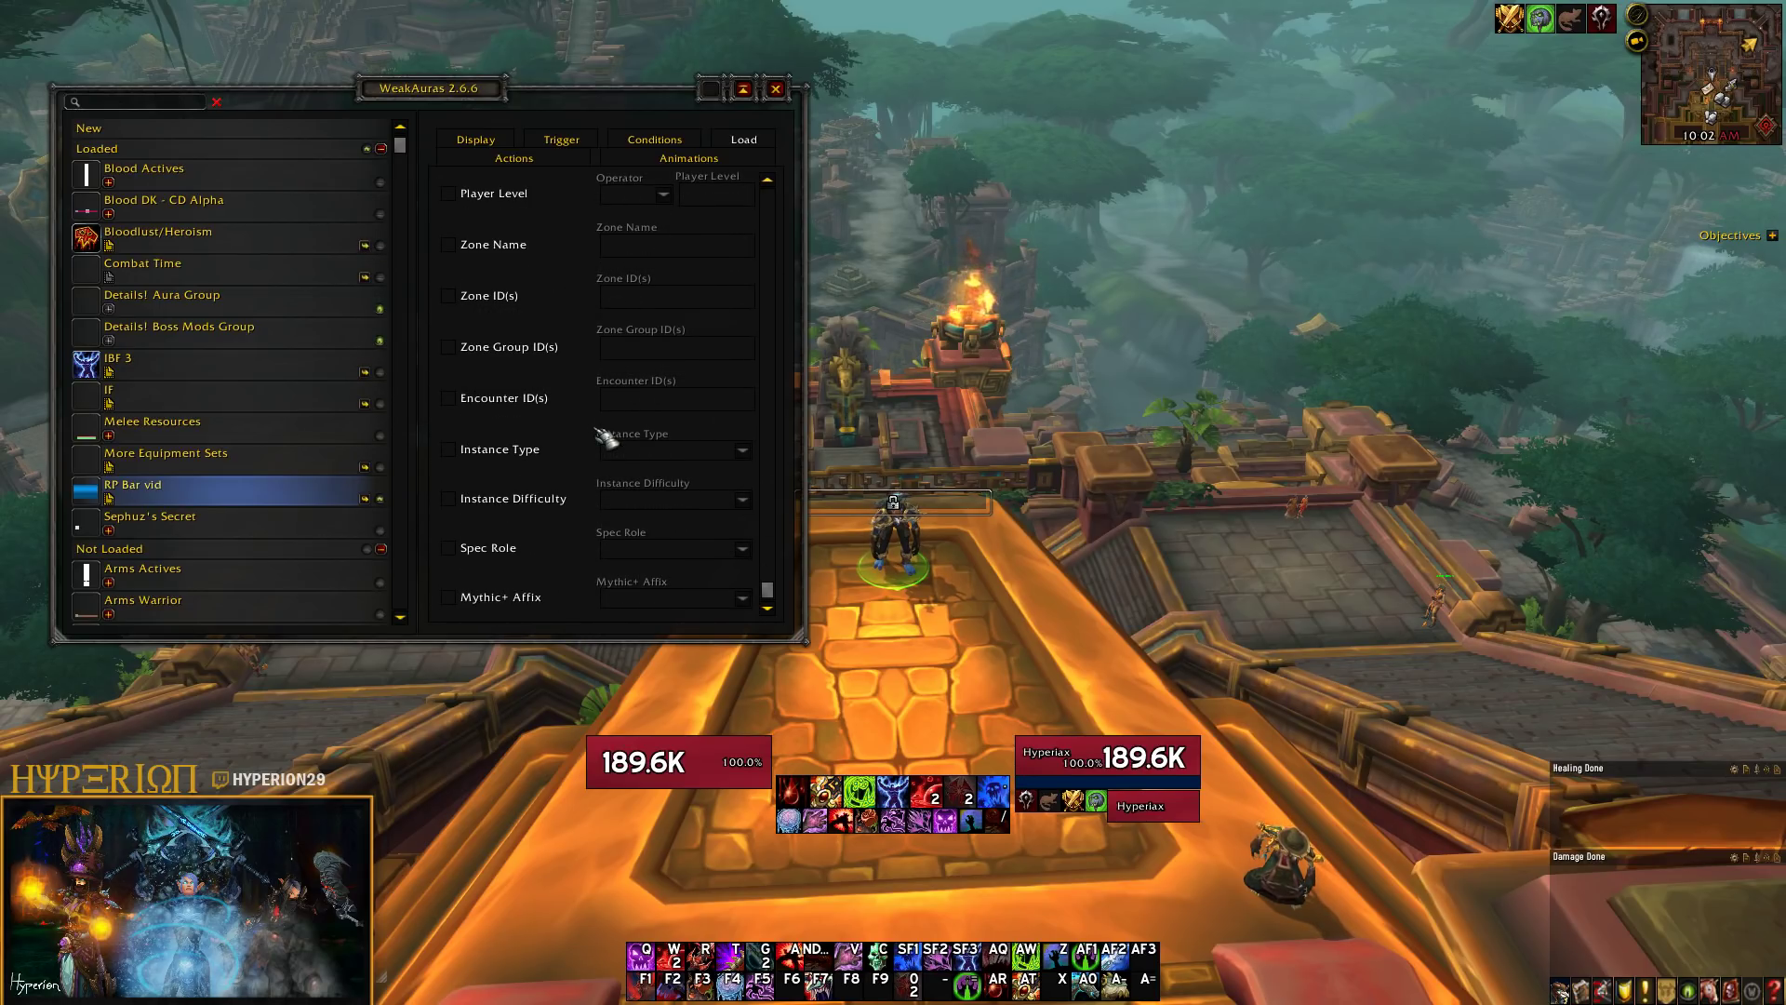
click(776, 91)
Cast Death and Decay to watch Runic Power fill the bar, then reopen WeakAuras with /wa
drag(784, 99, 1209, 93)
key(F3)
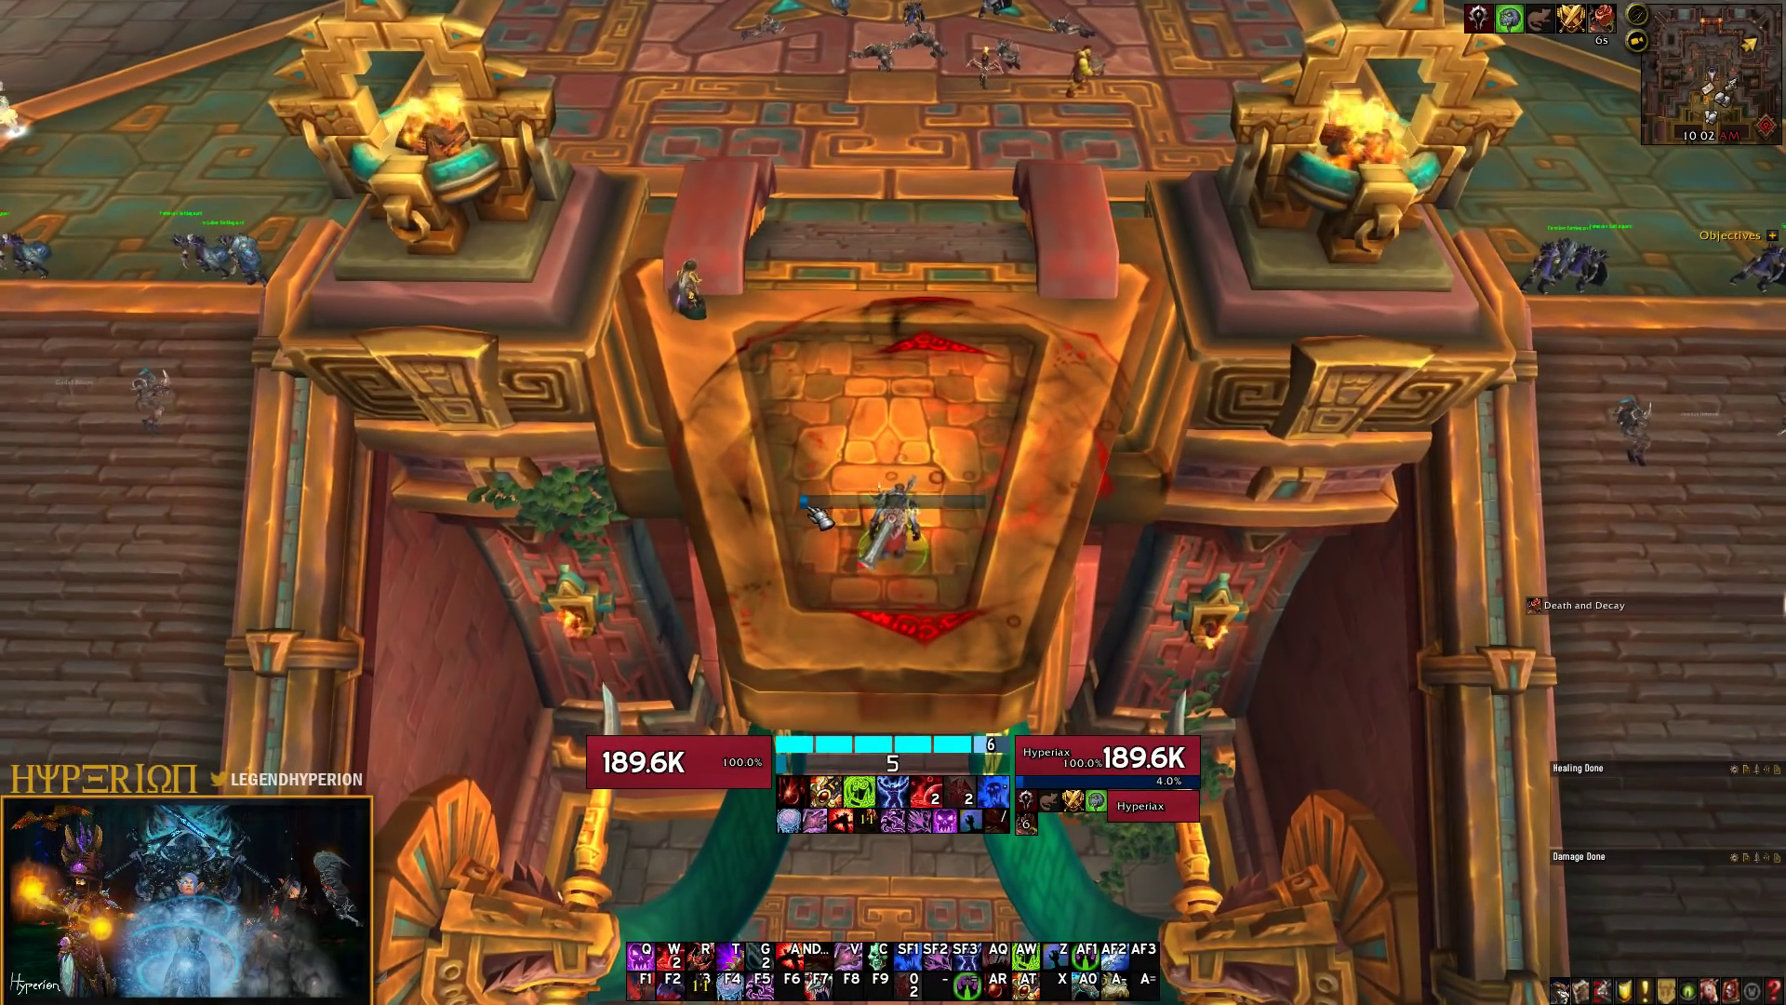
drag(818, 516, 651, 437)
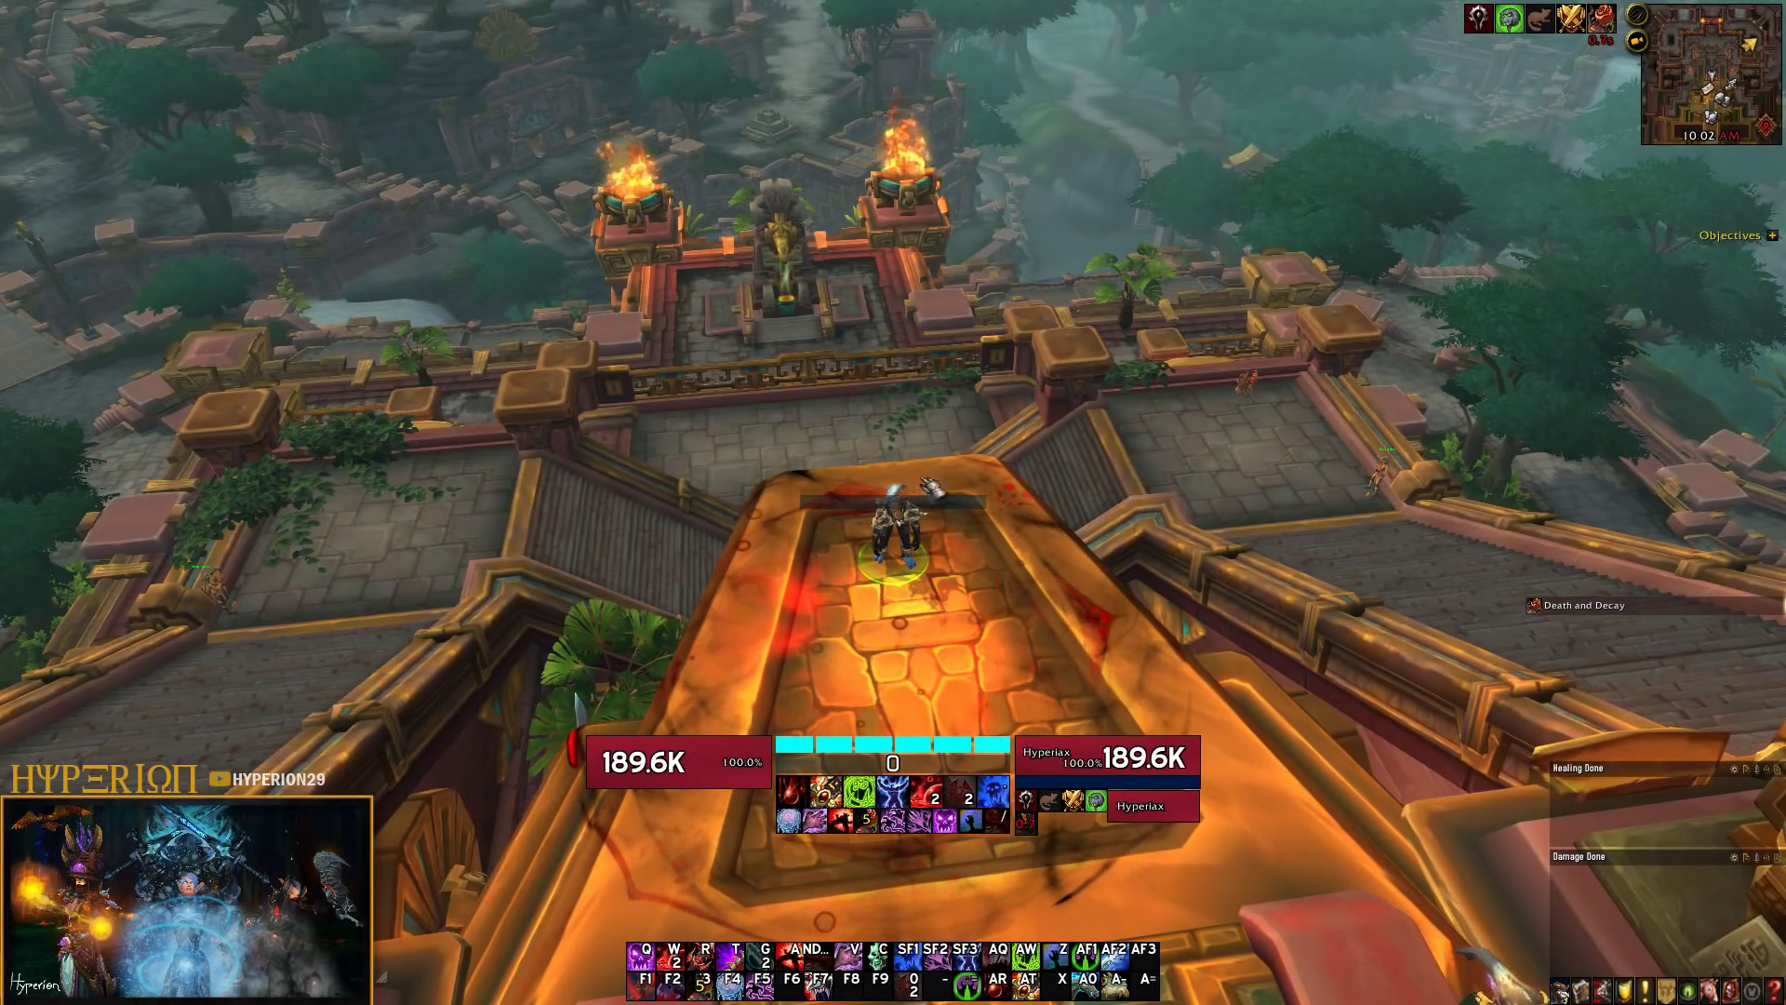
drag(651, 438, 595, 437)
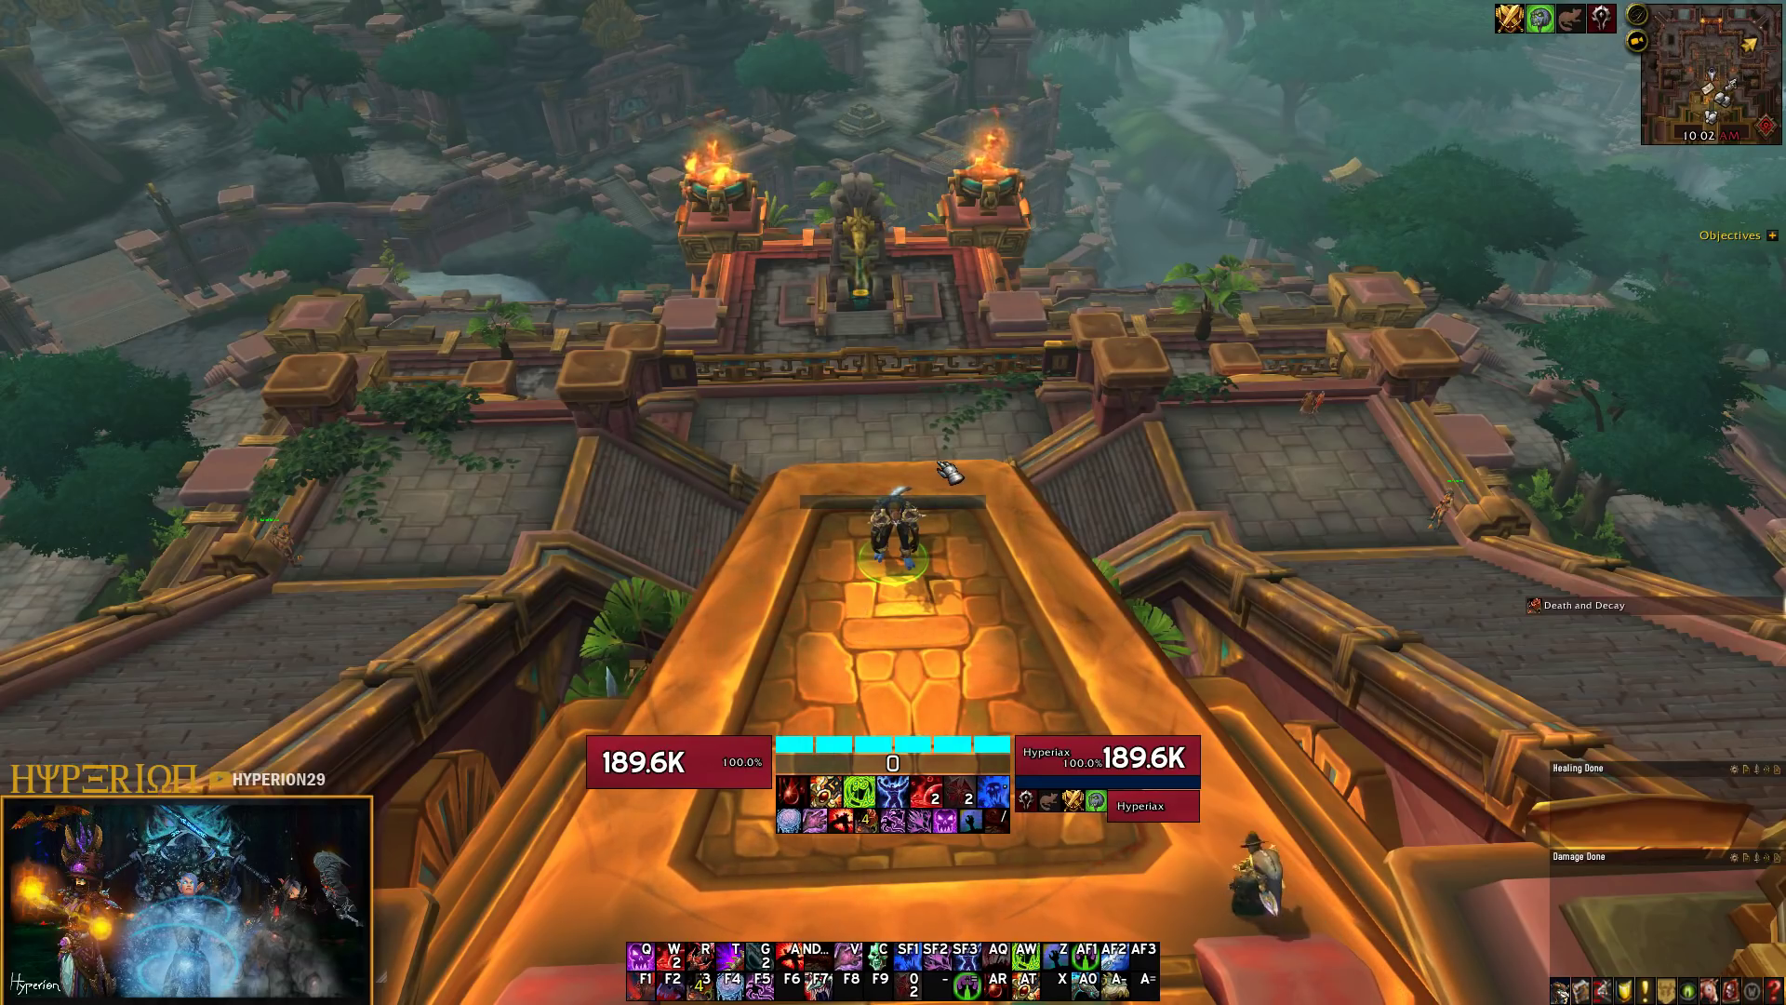
text(/wa)
key(Return)
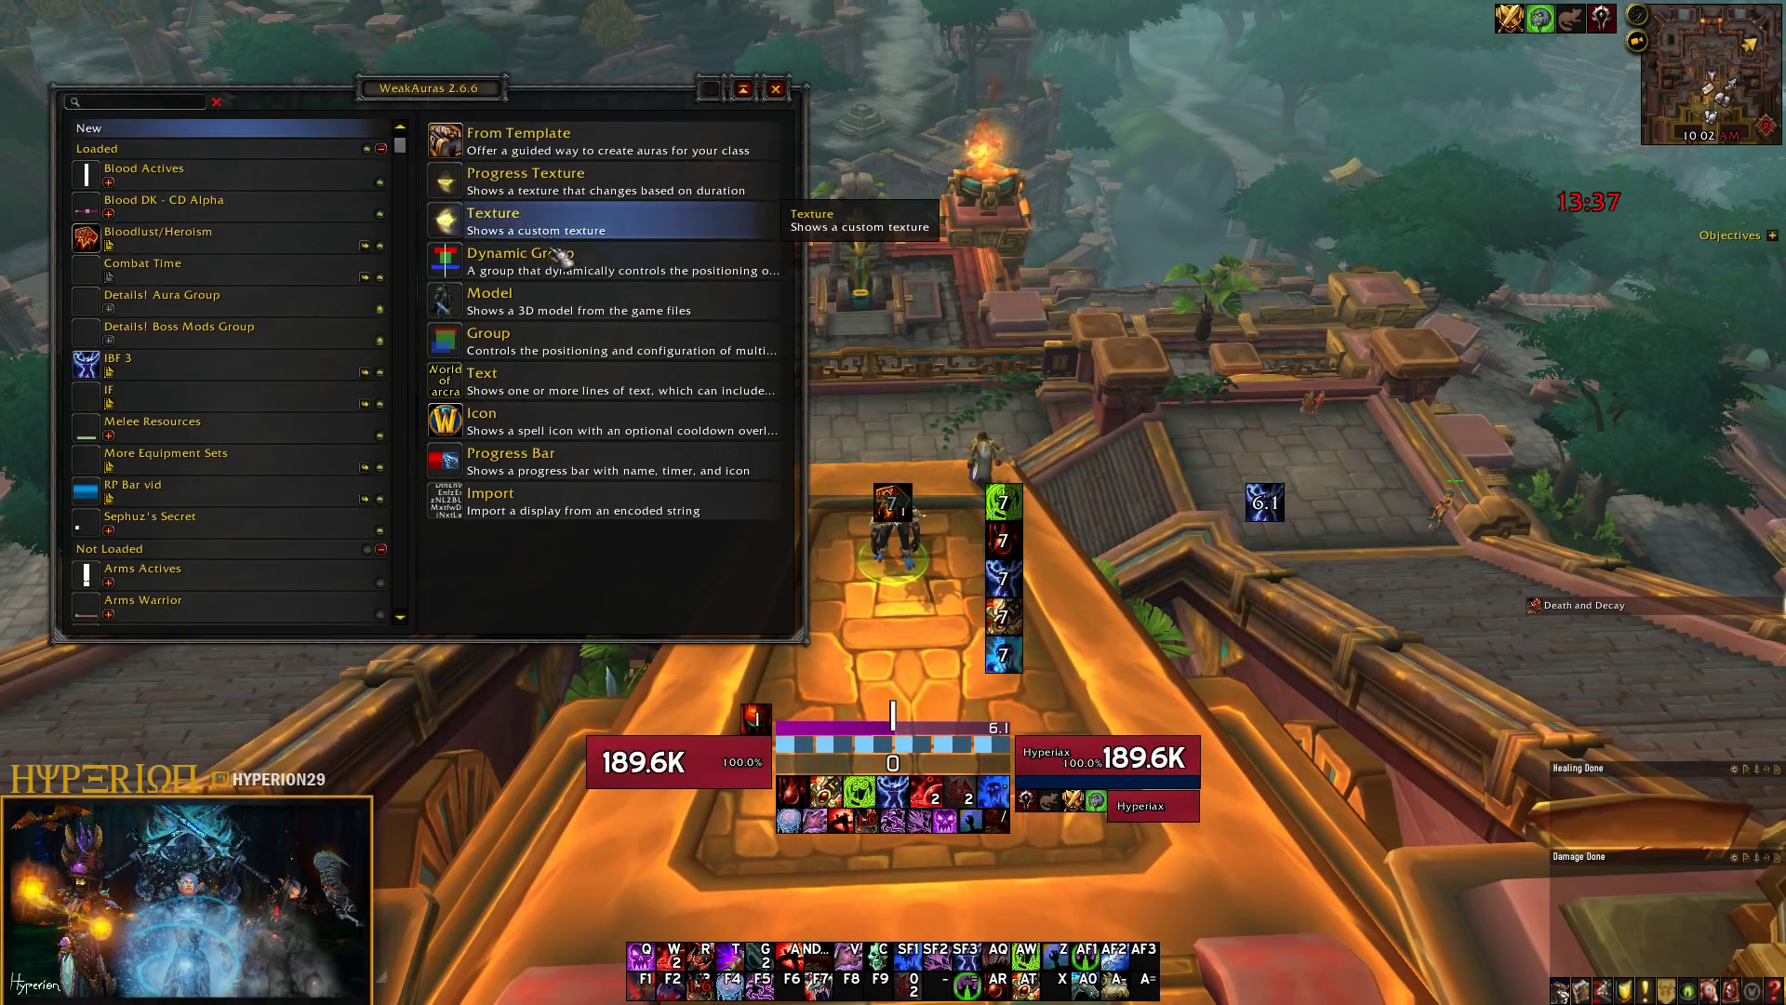
Create a Text aura named 'RP Bar txt' that loads only for Death Knights
click(598, 394)
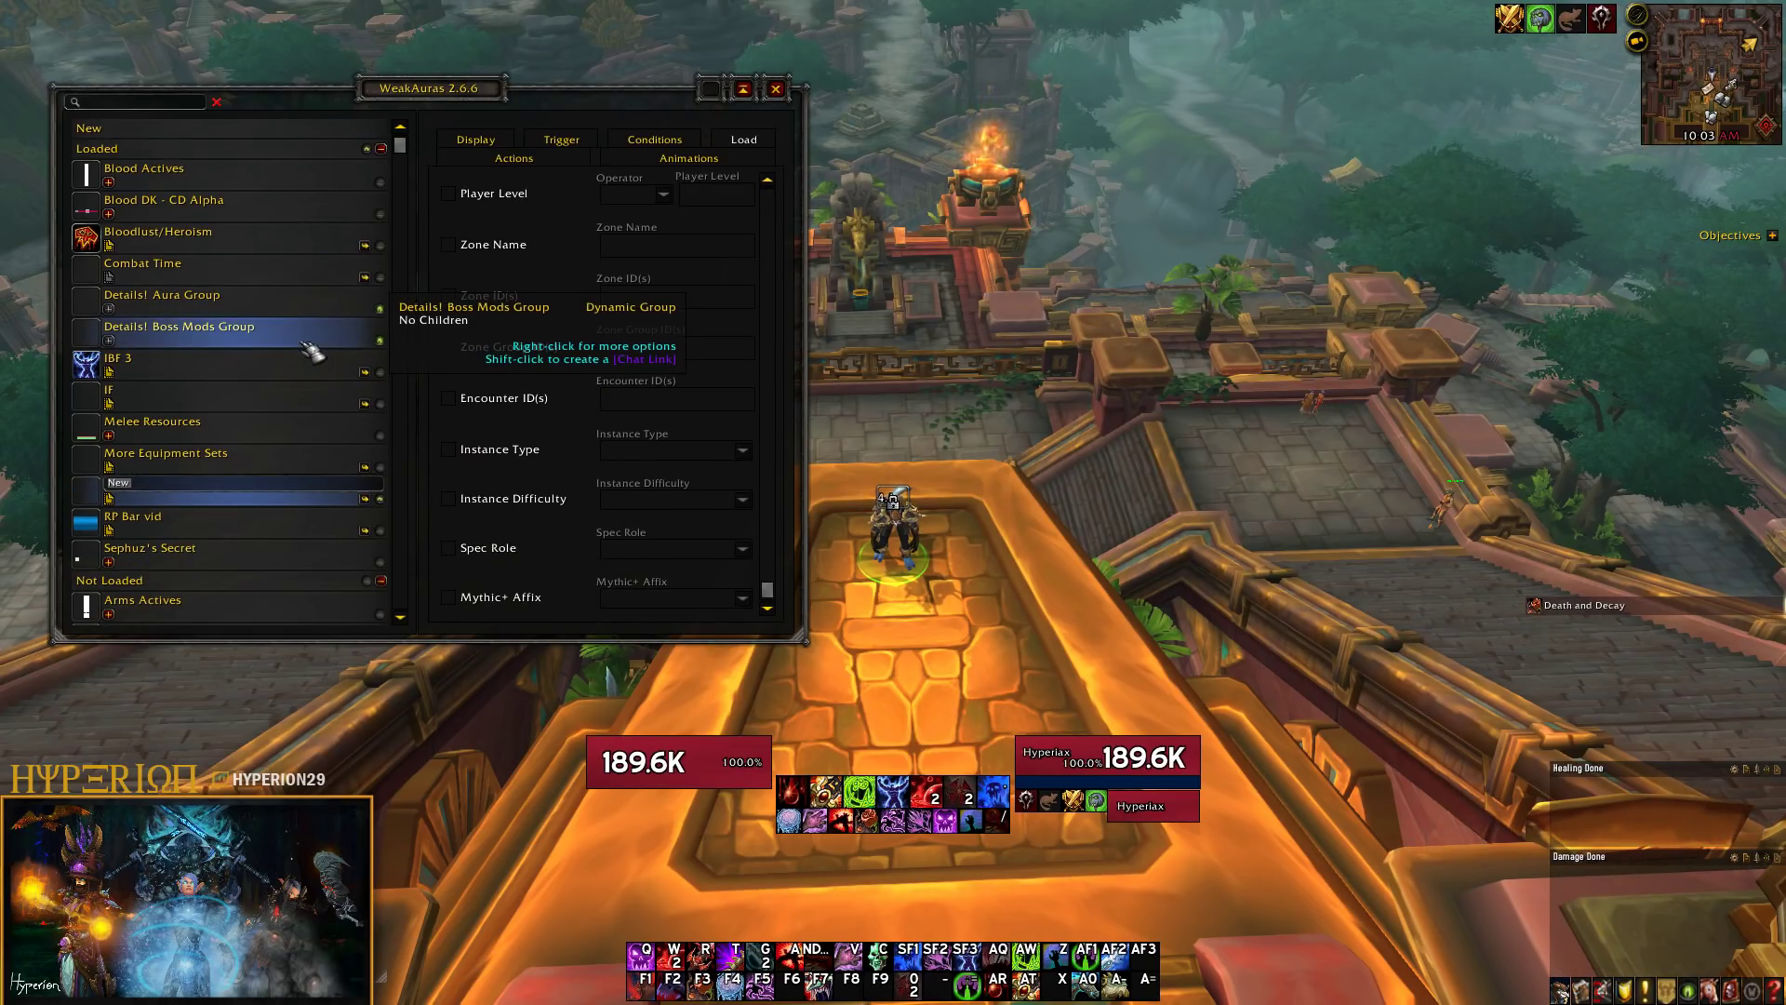
text(RP Bar txt)
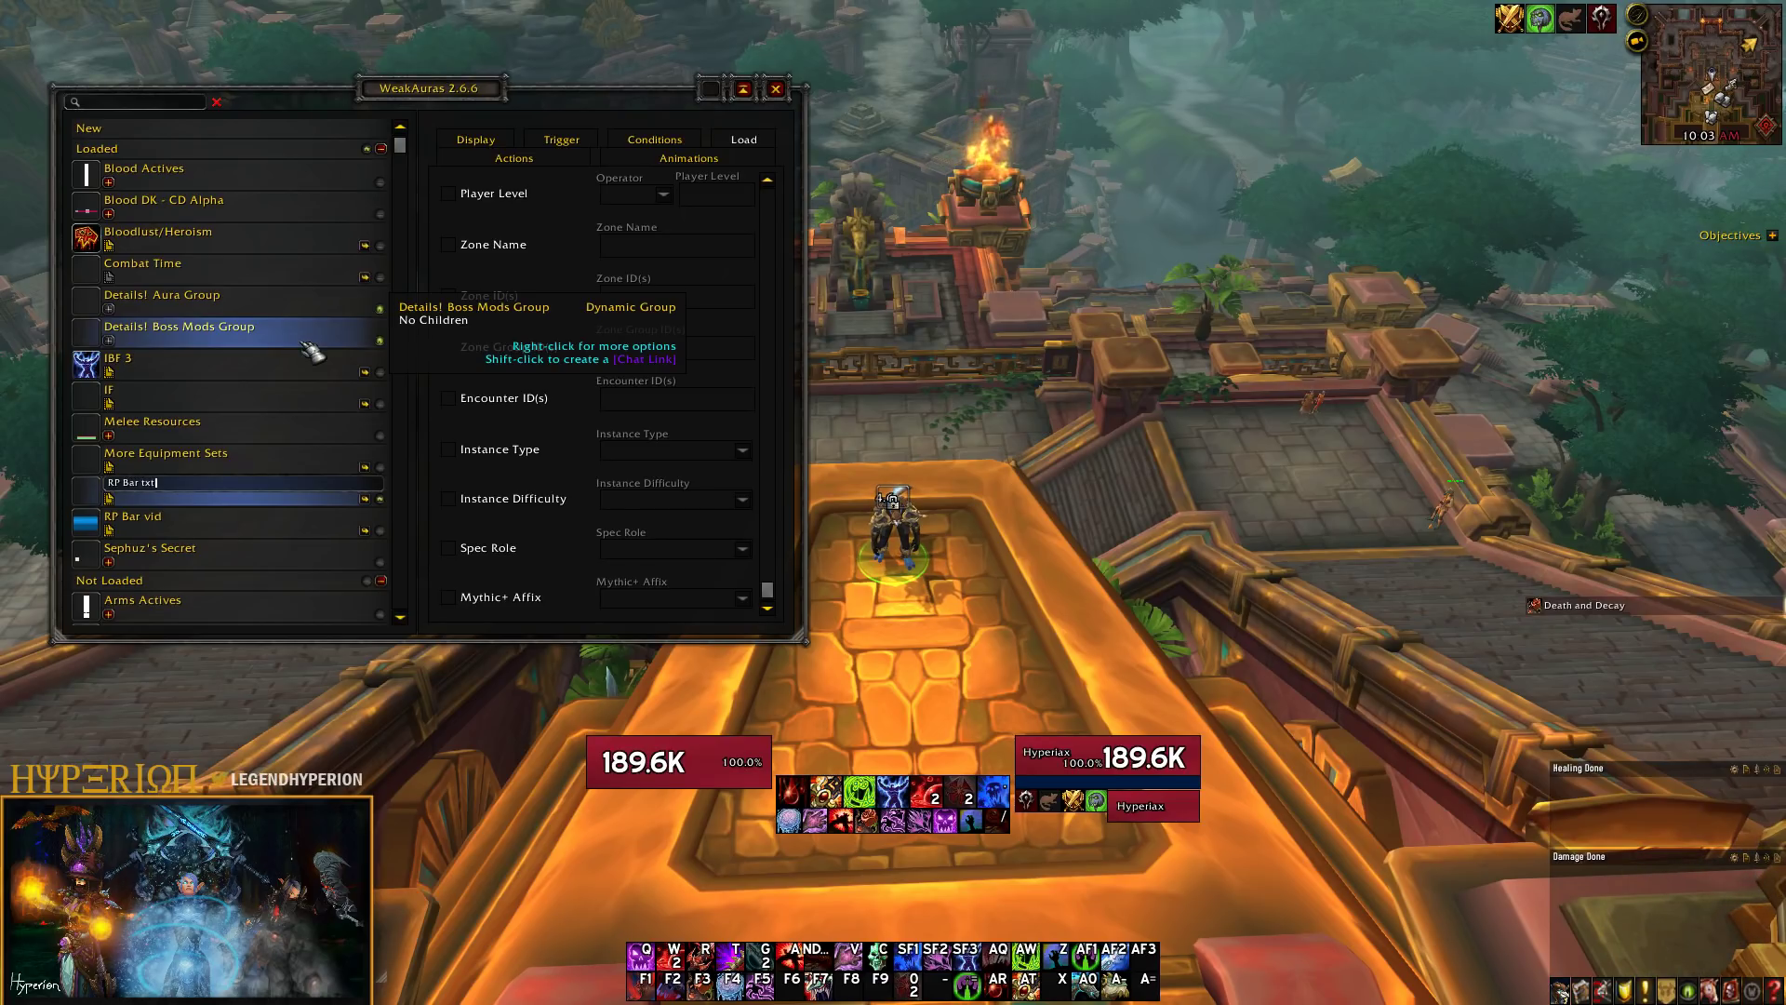
key(Return)
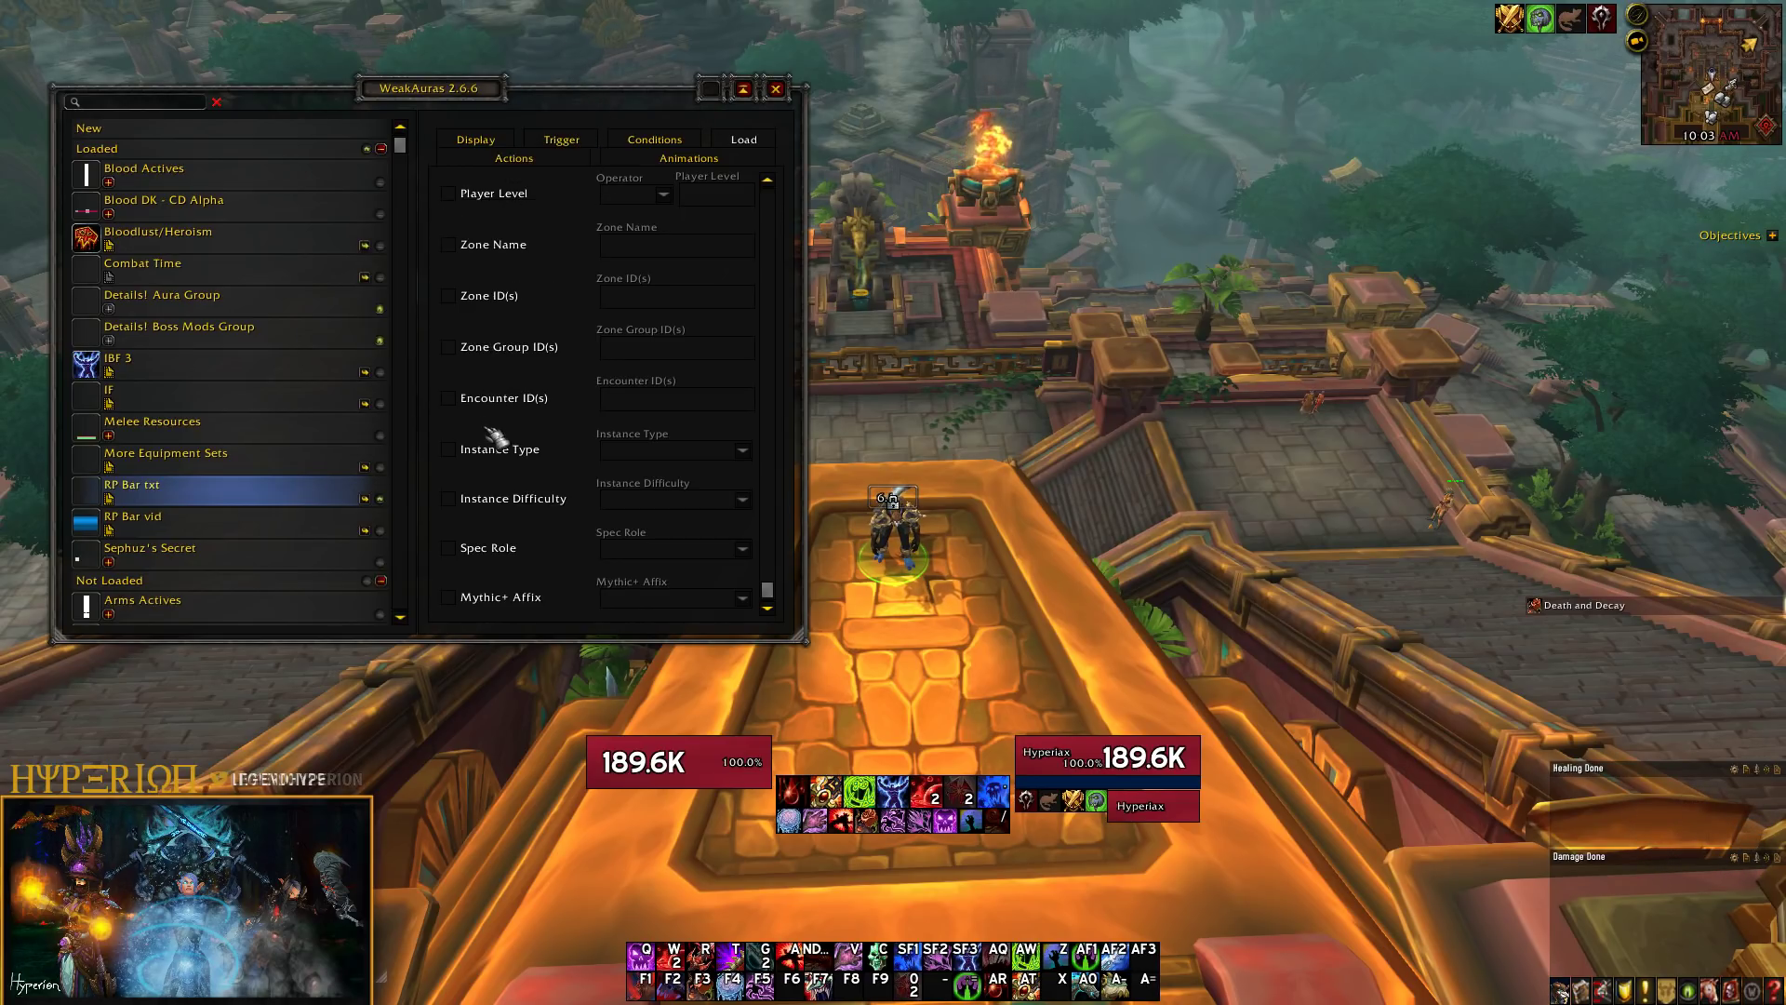
scroll(556, 437, up, 3)
scroll(556, 437, up, 4)
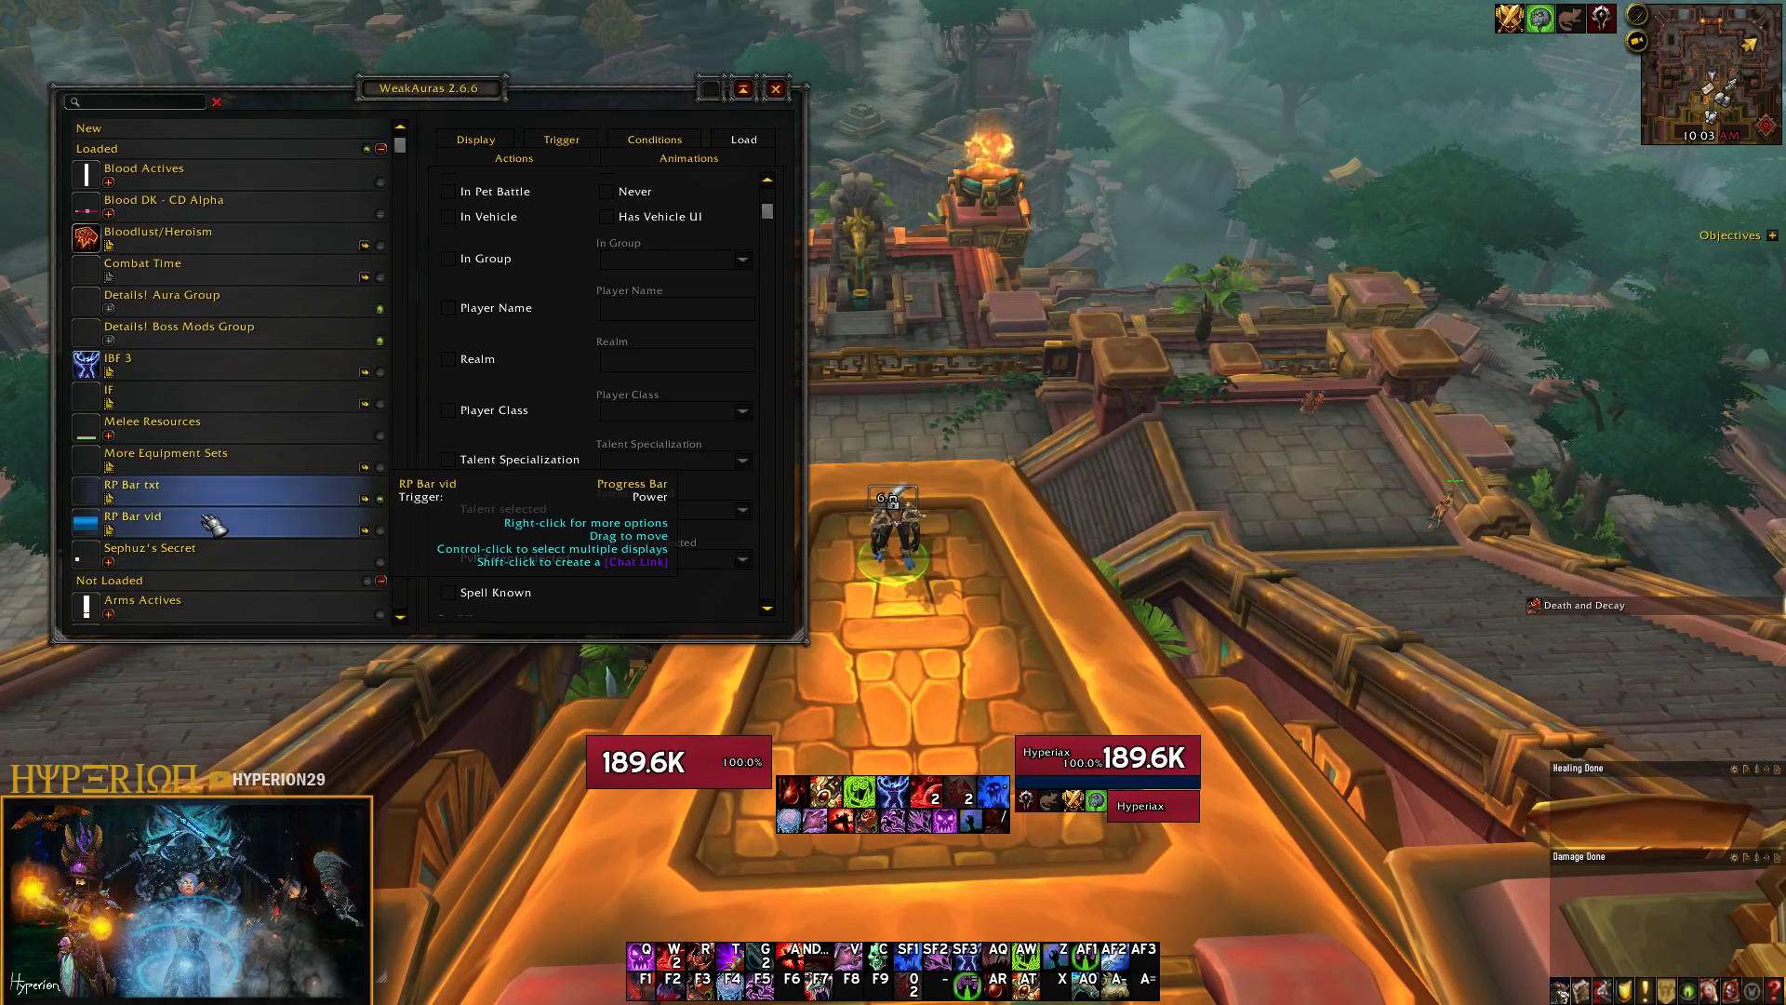
click(494, 410)
click(740, 412)
click(666, 448)
Set the text aura's trigger type to Status
click(561, 140)
click(741, 303)
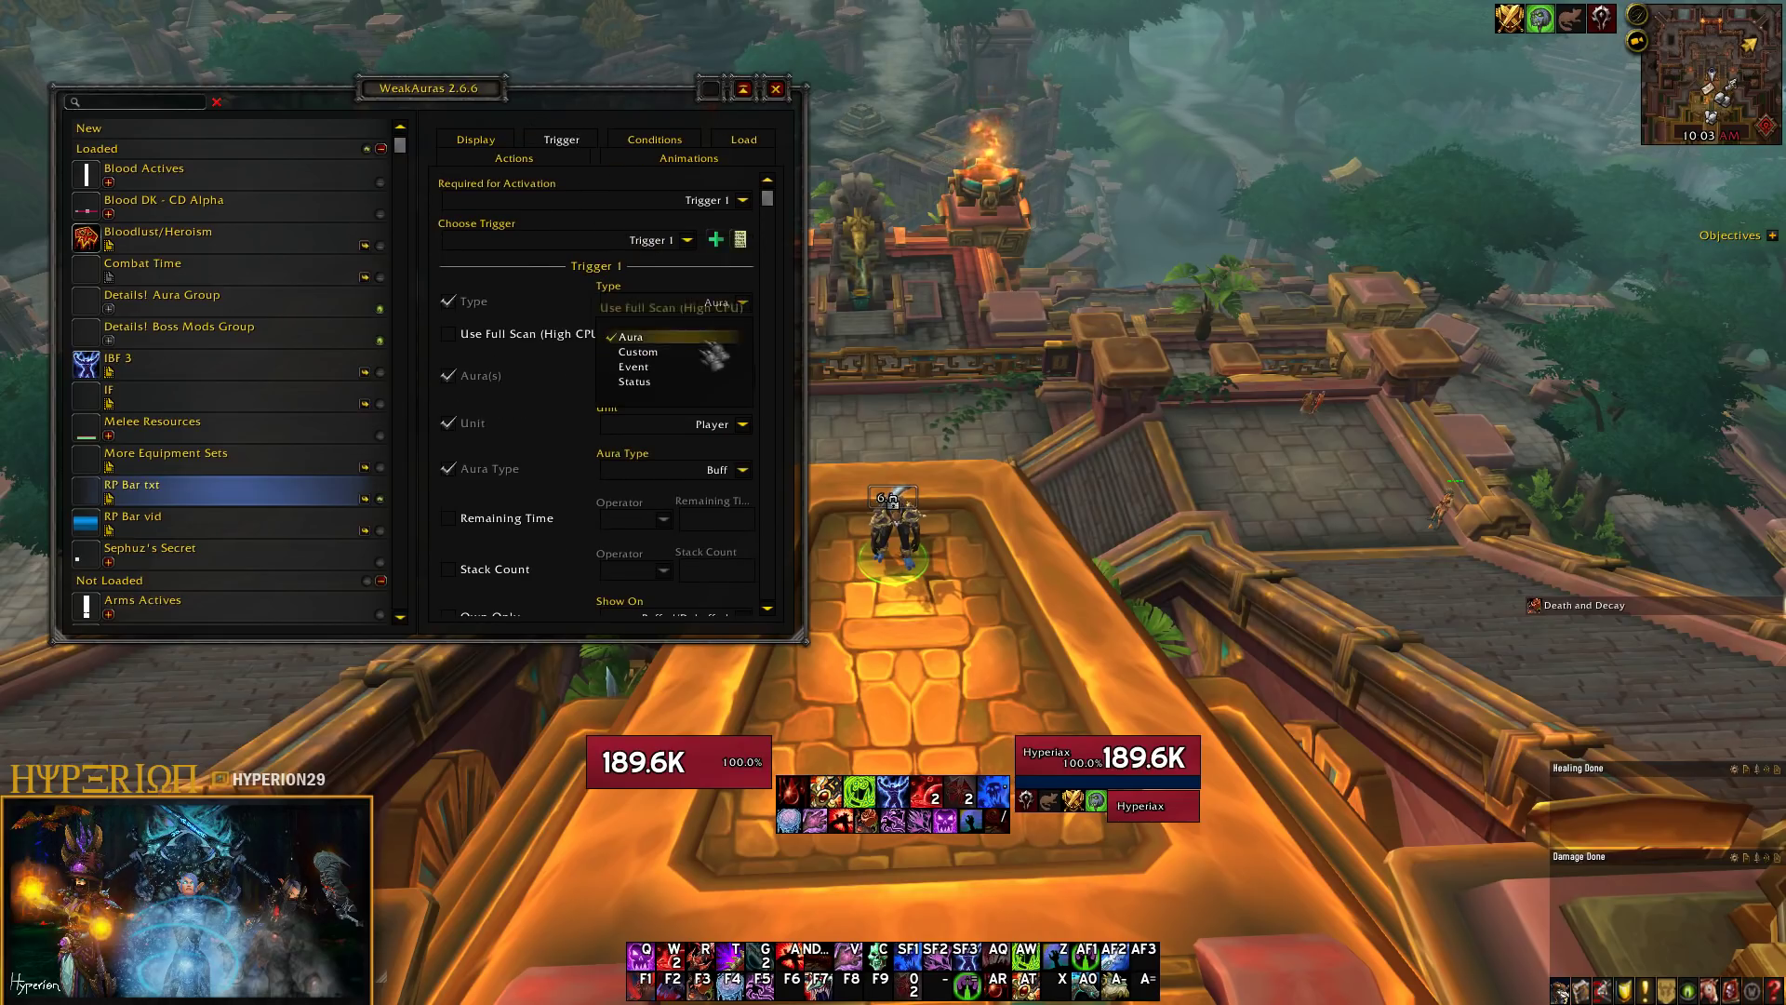
click(693, 367)
click(741, 303)
click(707, 381)
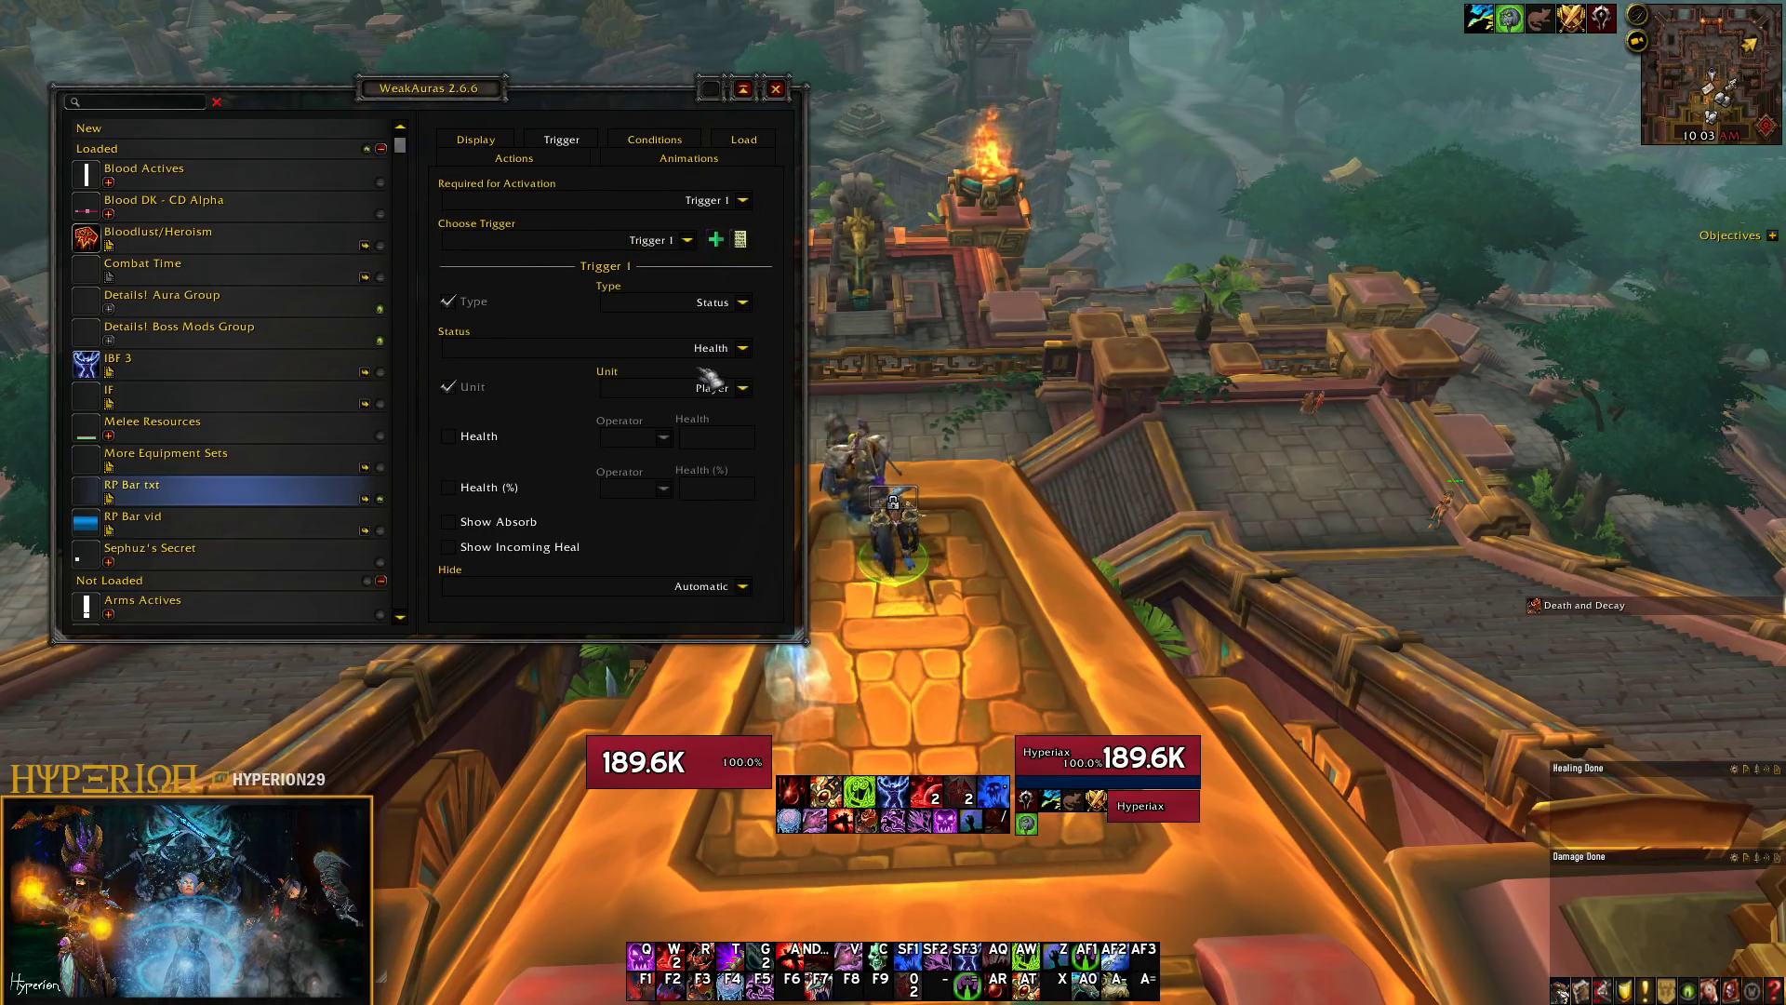